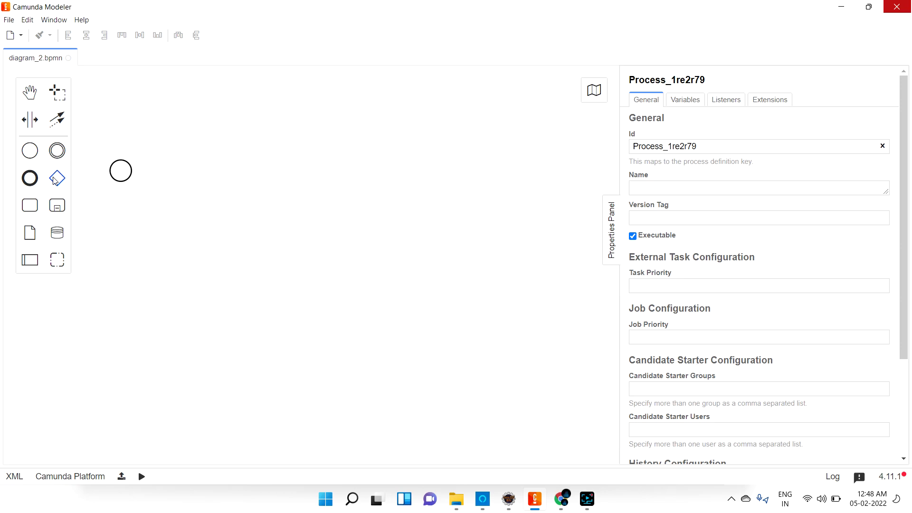
Start a new Camunda Platform BPMN diagram holding only the default start event
drag(55, 180, 38, 171)
Discard a loose gateway, then append a Parallel Gateway to the start event followed by a task
drag(39, 171, 160, 132)
key(Delete)
click(117, 172)
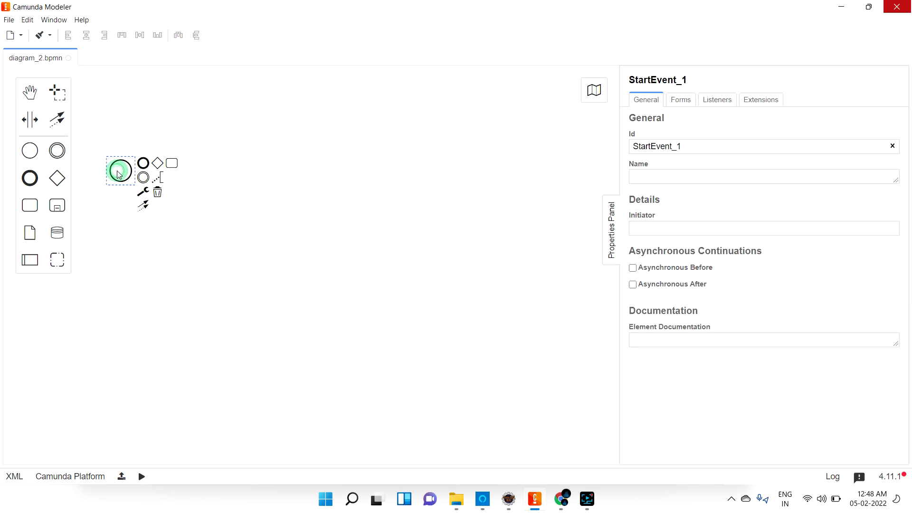
click(159, 165)
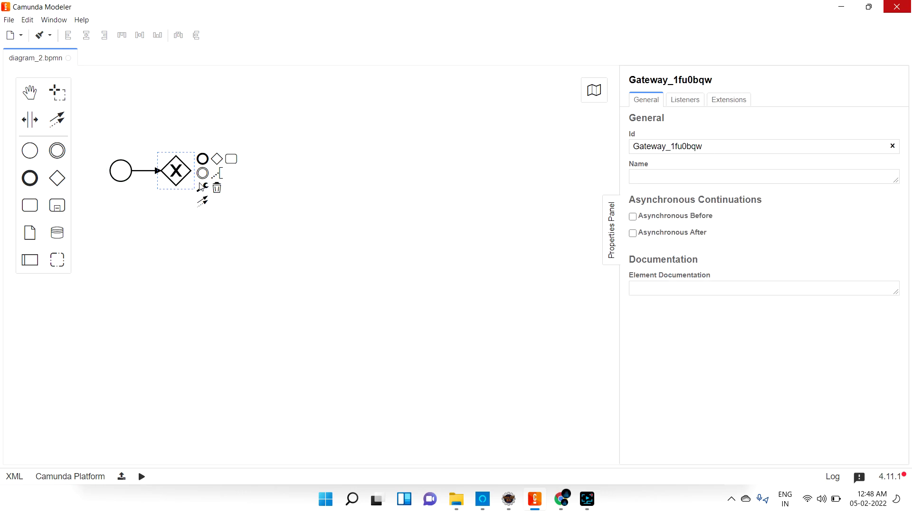
click(203, 187)
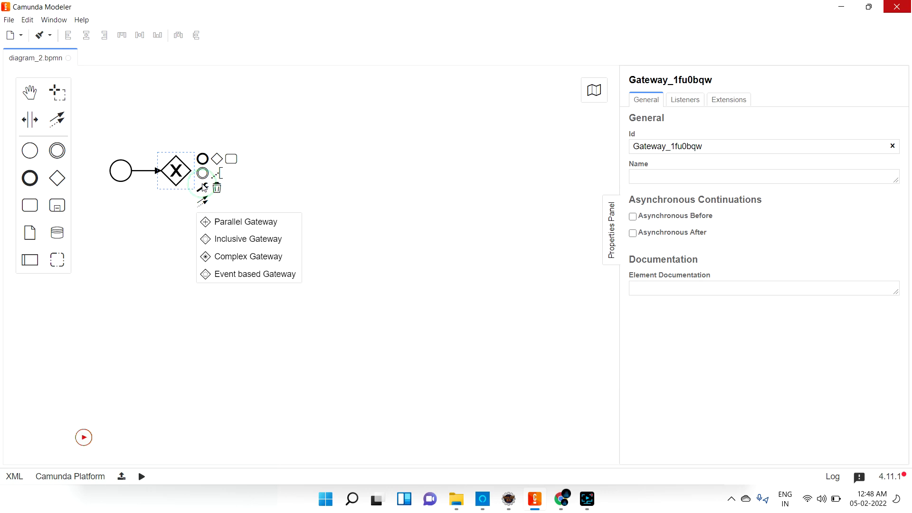
click(230, 226)
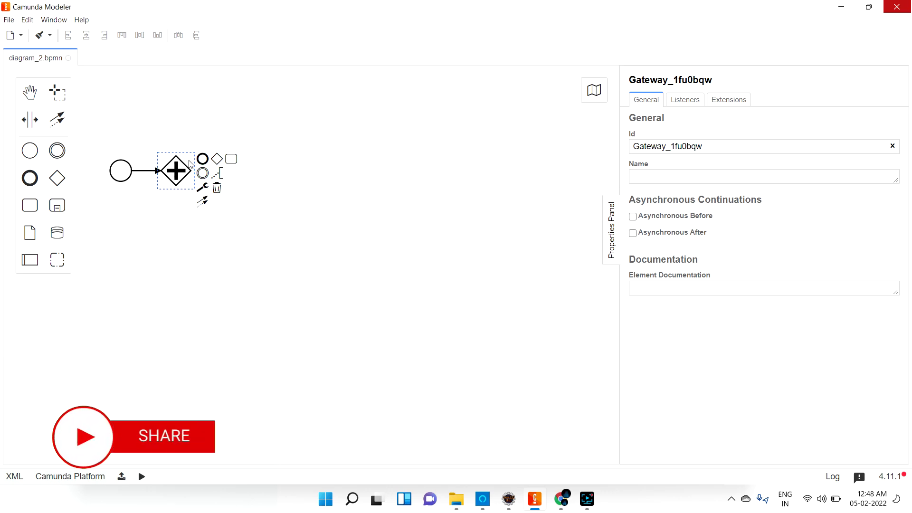
click(231, 159)
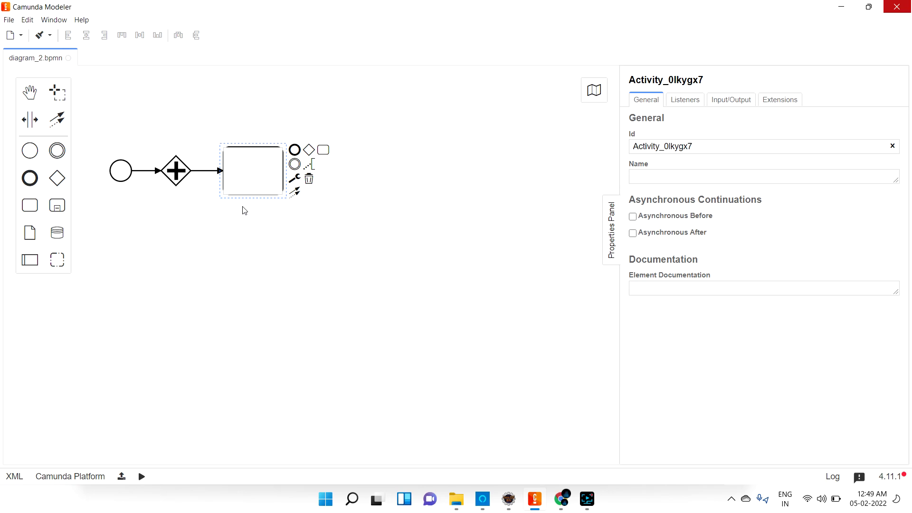
text(old)
text(-guy)
Branch two more tasks from the parallel gateway, named young guy and child
click(175, 235)
click(177, 174)
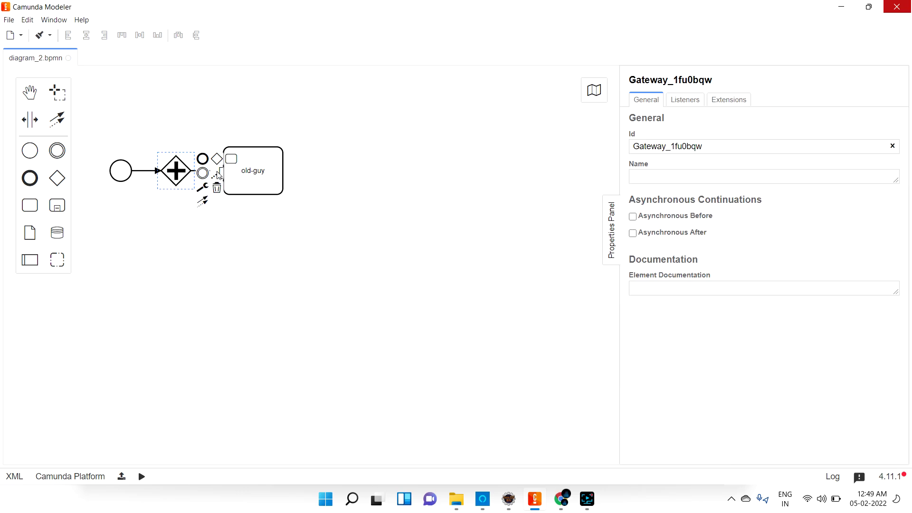
click(231, 159)
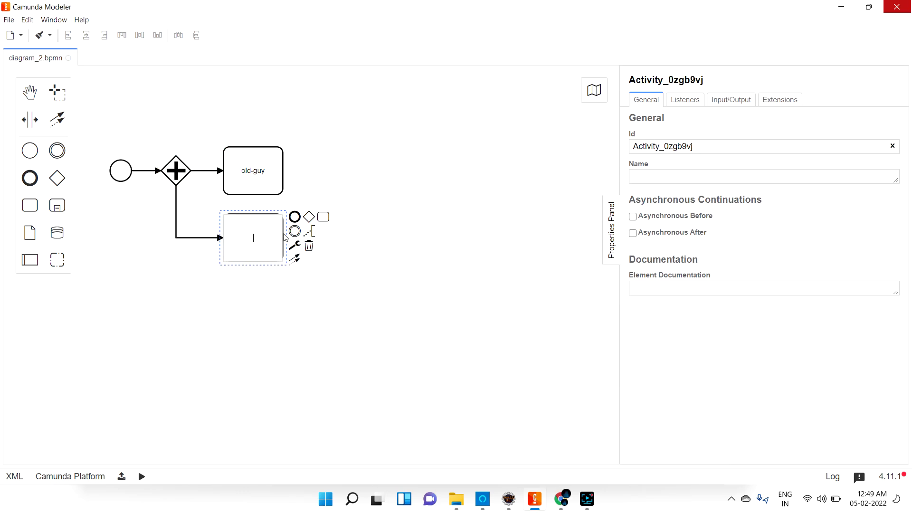
text(young guy)
key(Return)
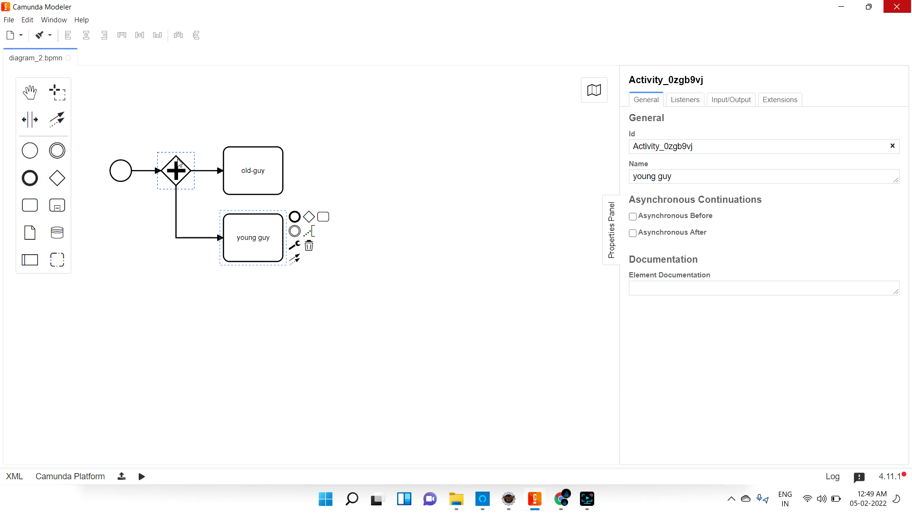
click(173, 171)
click(231, 158)
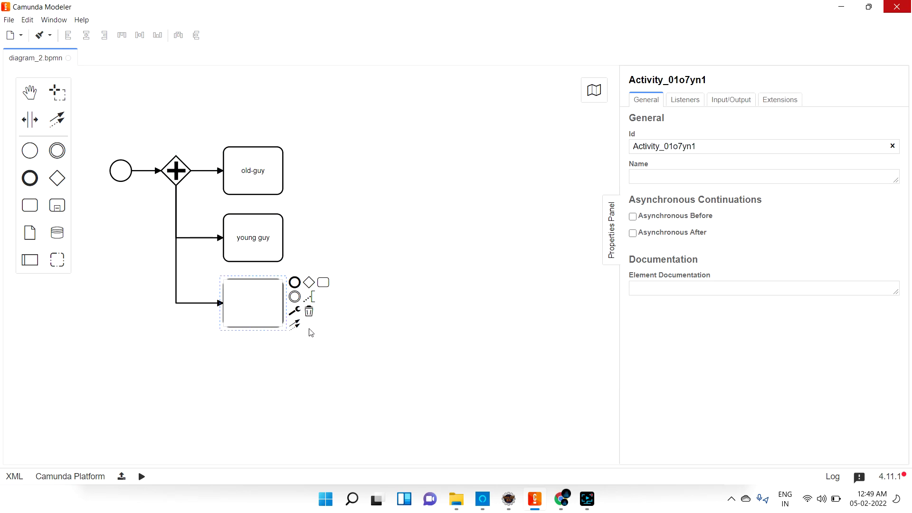
text(child)
key(Return)
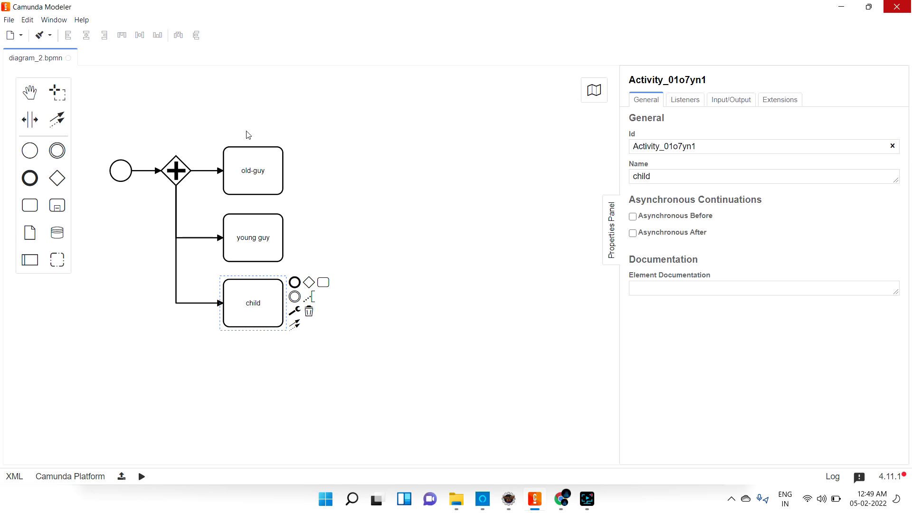
Spread the tasks vertically: old-guy above, young guy level with the gateway, child below
drag(255, 179, 255, 110)
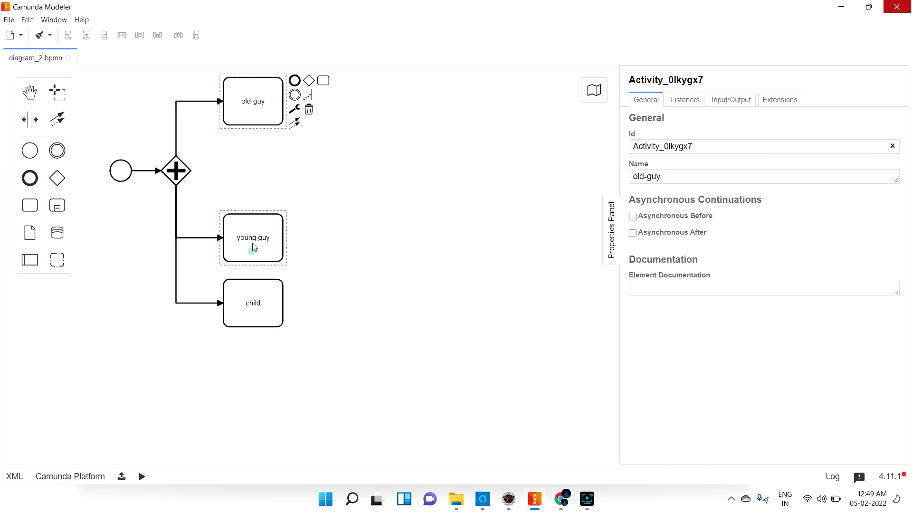
drag(253, 253, 259, 187)
mouse_move(252, 308)
mouse_down()
mouse_move(258, 261)
mouse_move(259, 270)
mouse_up()
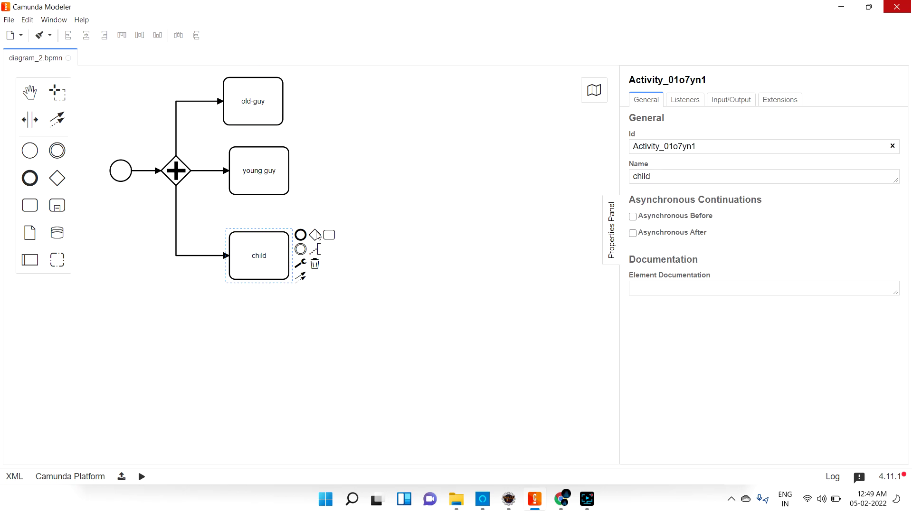
Change child, young guy and old-guy into User Tasks
click(301, 264)
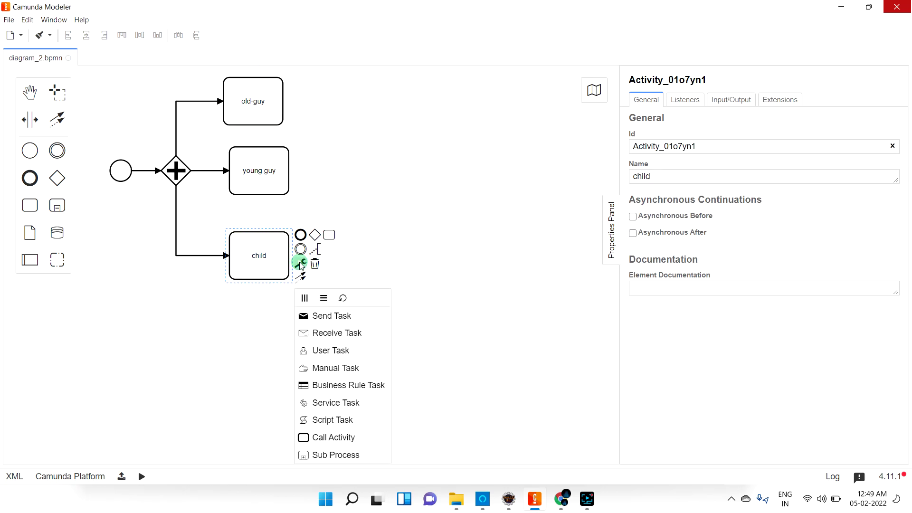
click(321, 350)
click(259, 178)
click(301, 178)
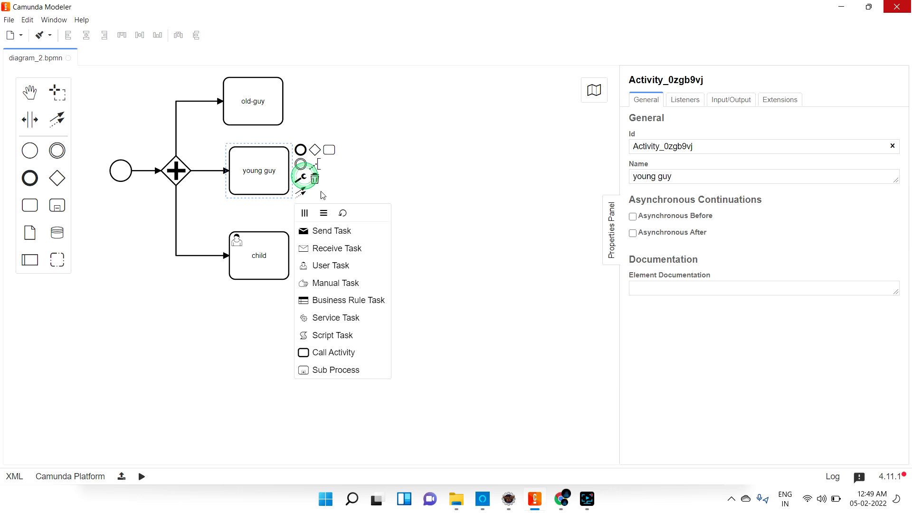
click(334, 264)
click(250, 93)
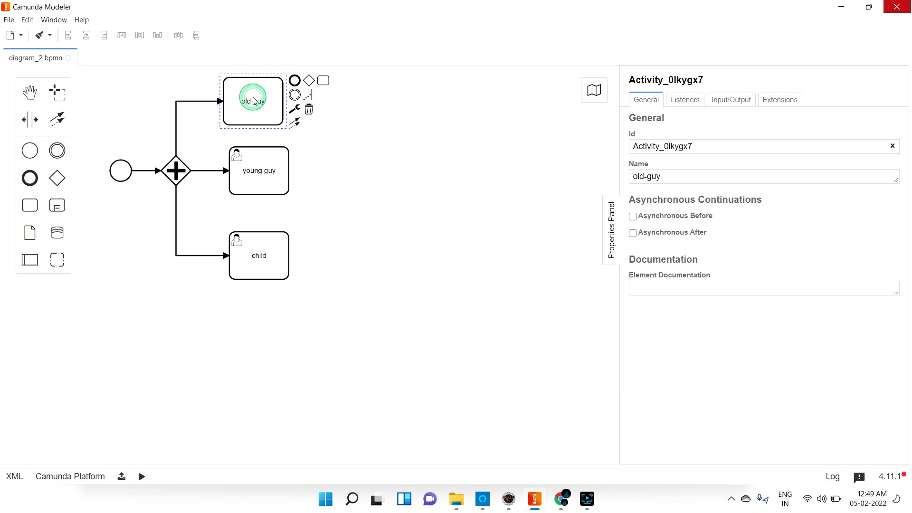
click(295, 108)
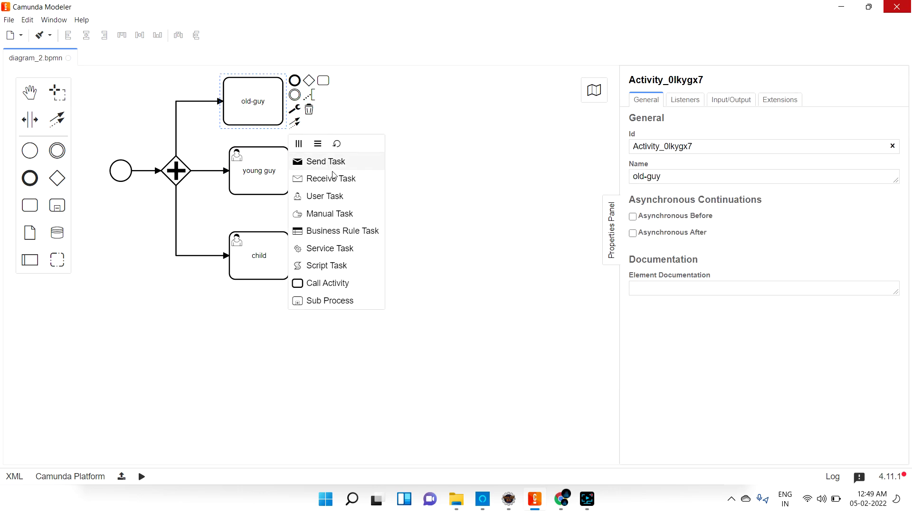
click(325, 196)
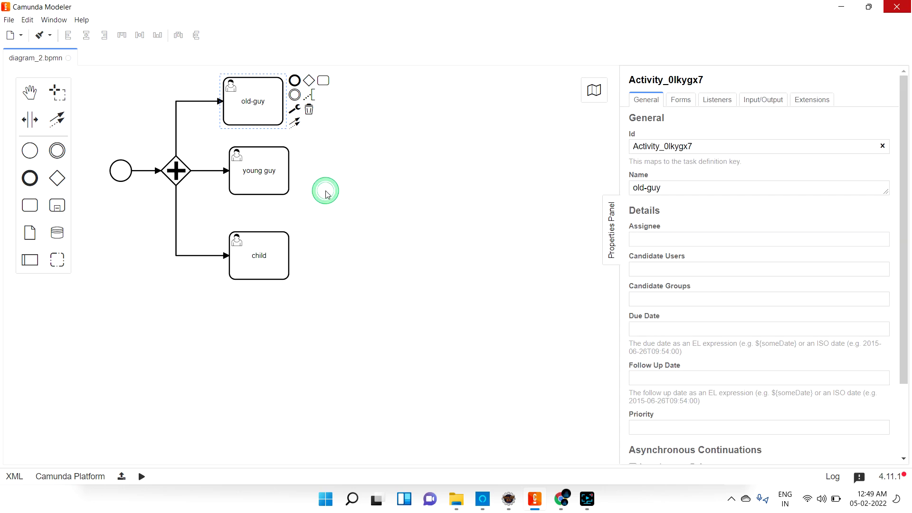
Append an end event after old-guy and draw flows from young guy and child into it
click(294, 80)
click(268, 208)
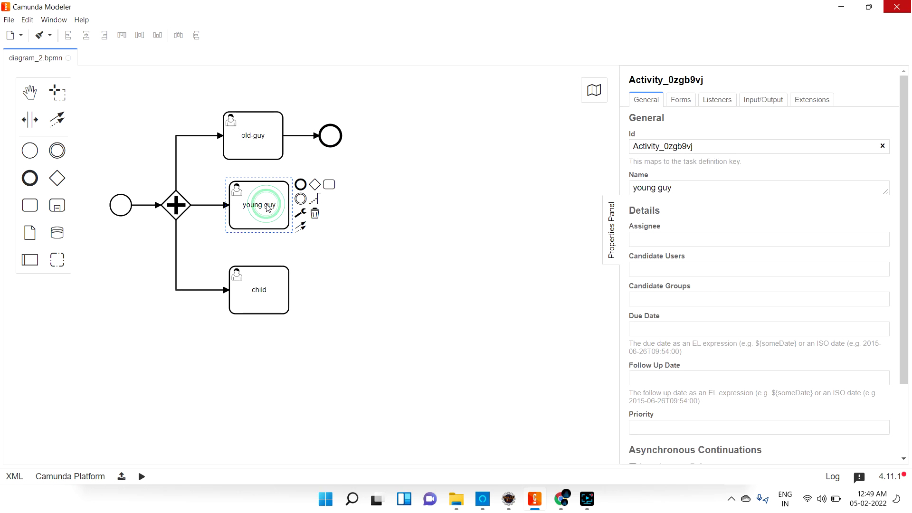
drag(301, 227, 330, 153)
click(330, 153)
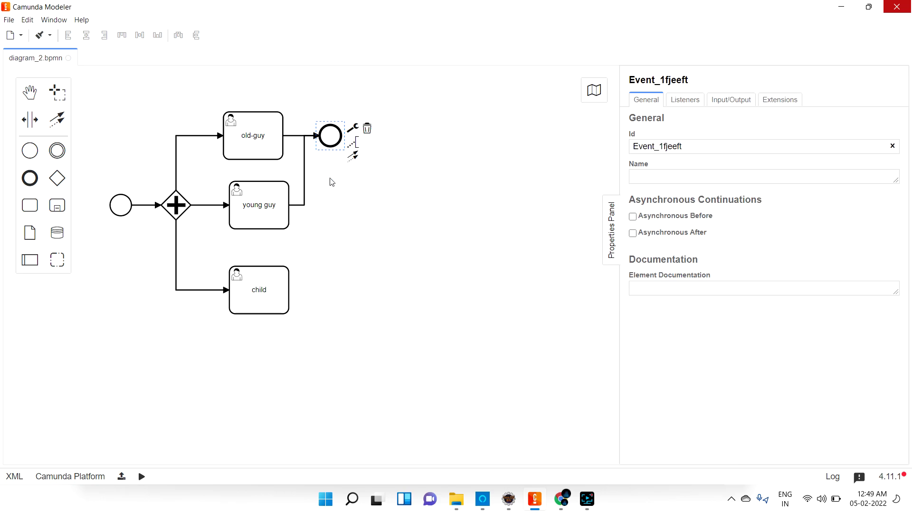
click(272, 297)
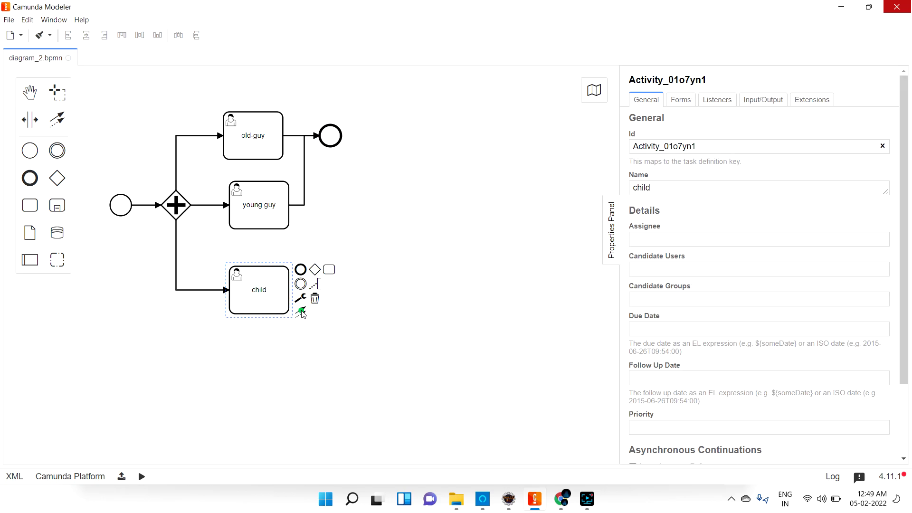
mouse_move(300, 310)
mouse_down()
mouse_move(332, 146)
mouse_move(349, 208)
mouse_up()
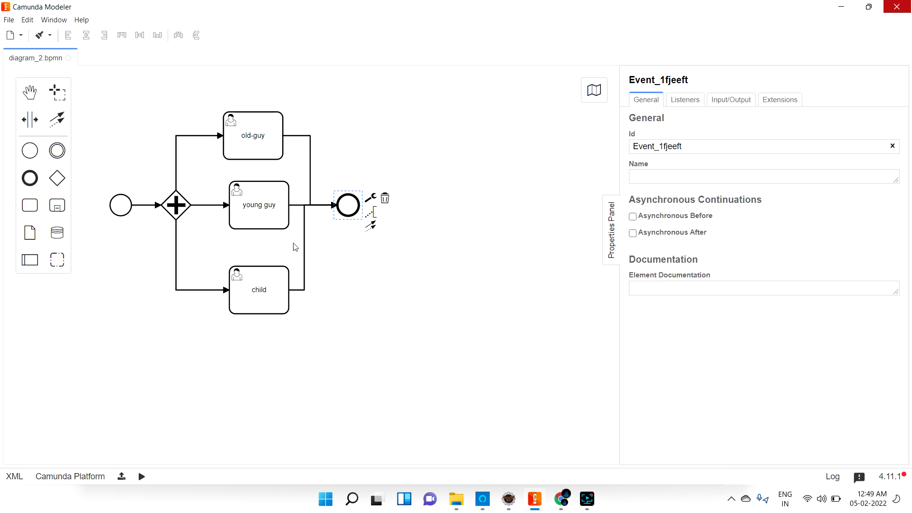
click(302, 253)
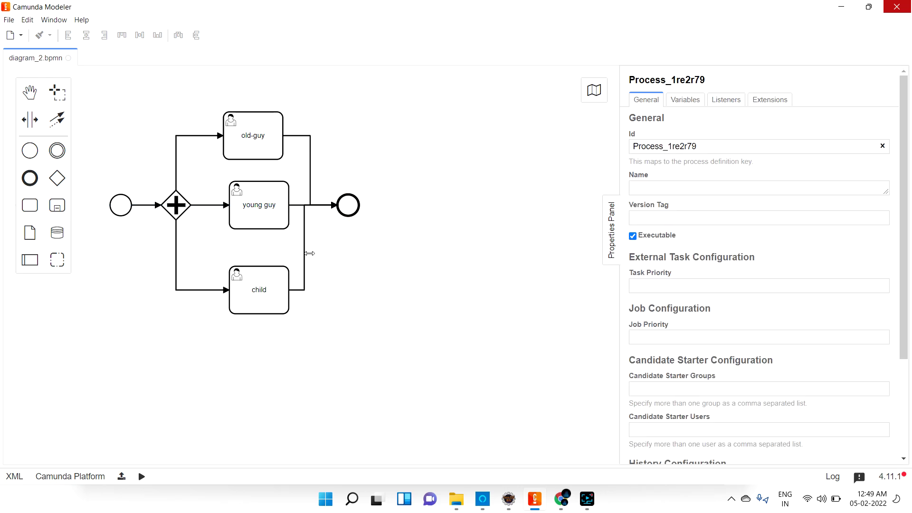
key(ctrl+z)
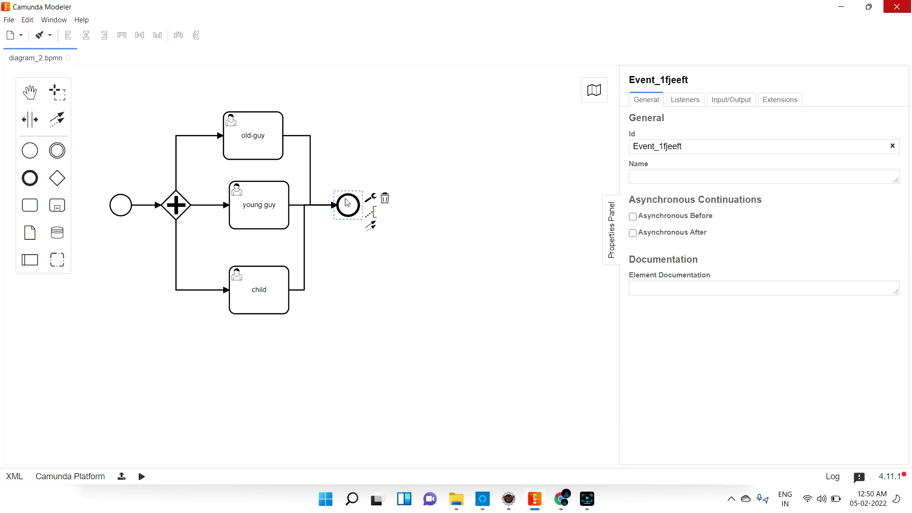
click(342, 283)
Delete that end event and append a merging Parallel Gateway after young guy
click(348, 204)
key(Delete)
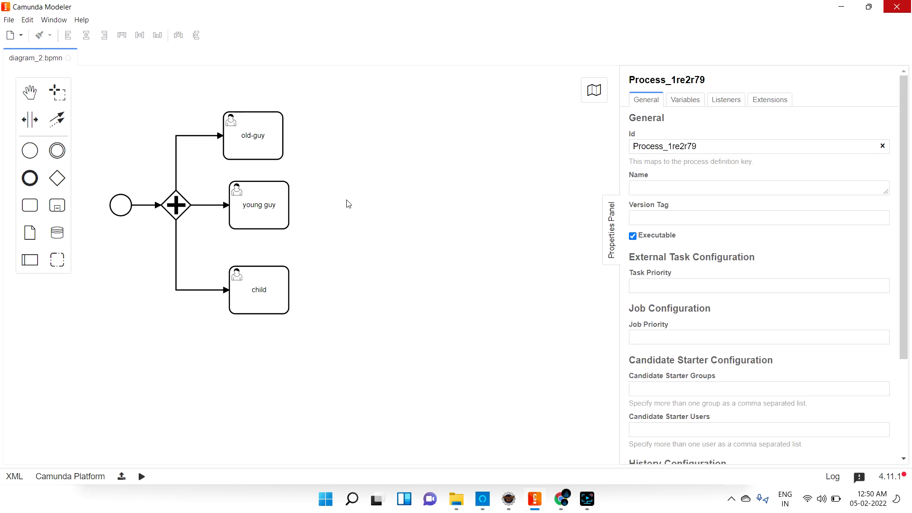
click(272, 203)
click(315, 186)
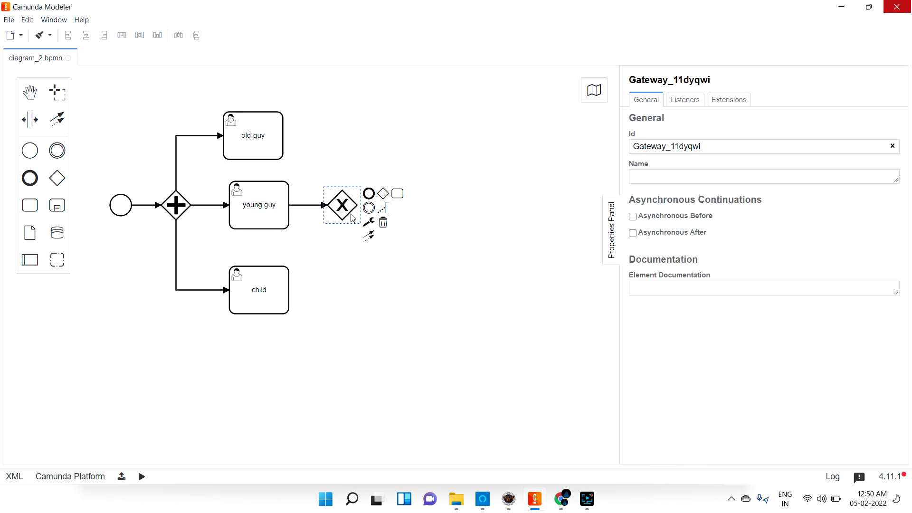
click(372, 223)
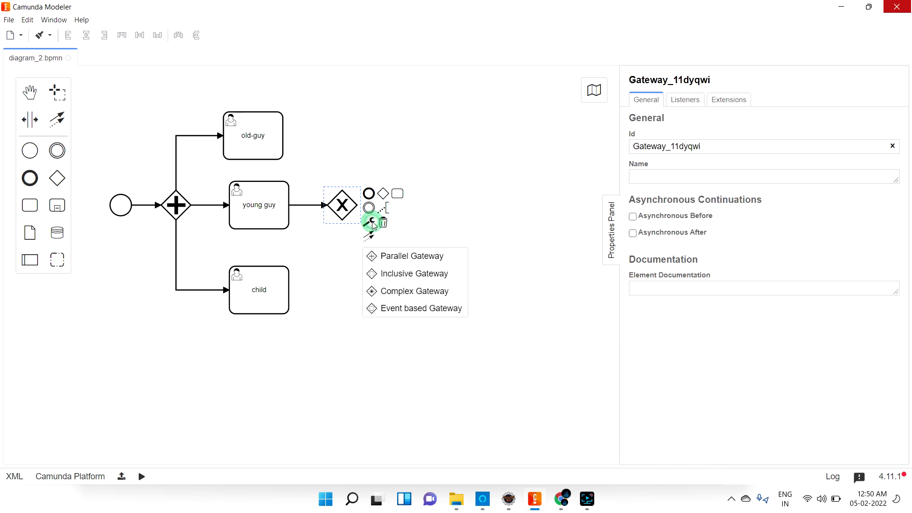
click(393, 255)
Connect old-guy and child to the merging gateway and append an end event after it
click(266, 136)
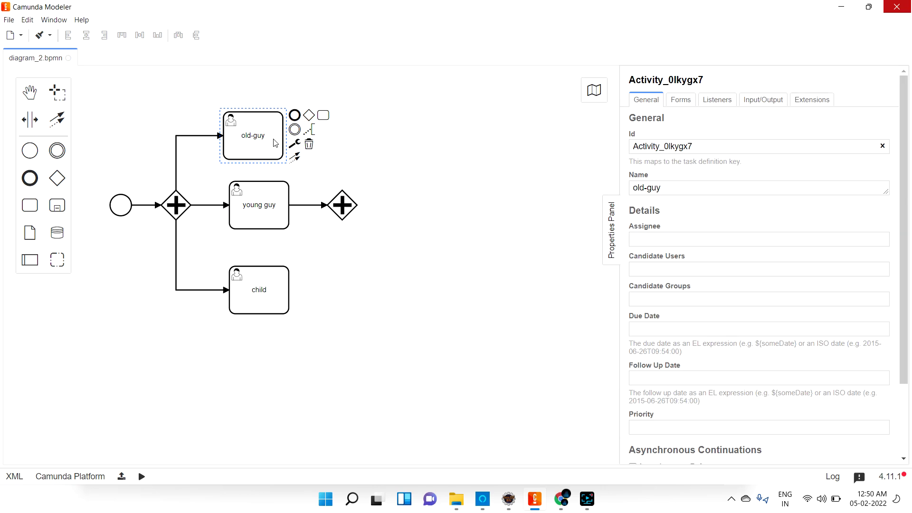
click(294, 159)
click(342, 203)
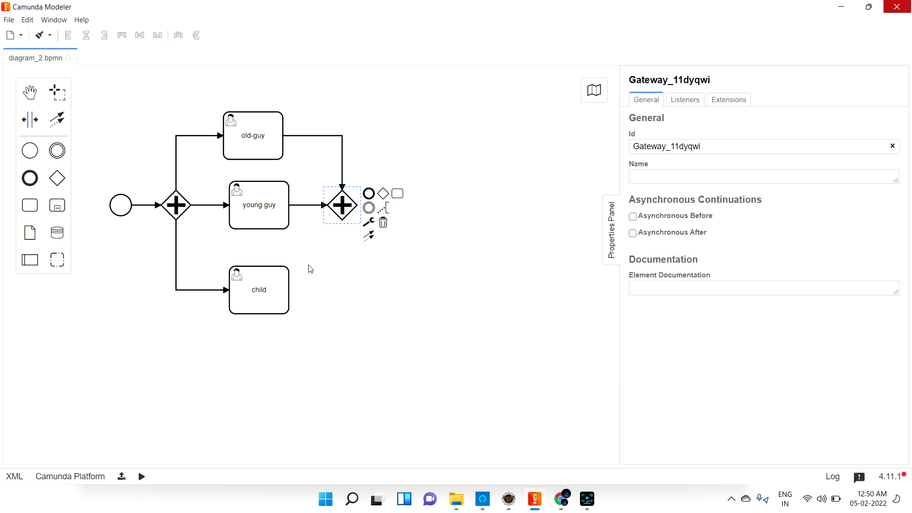
click(259, 296)
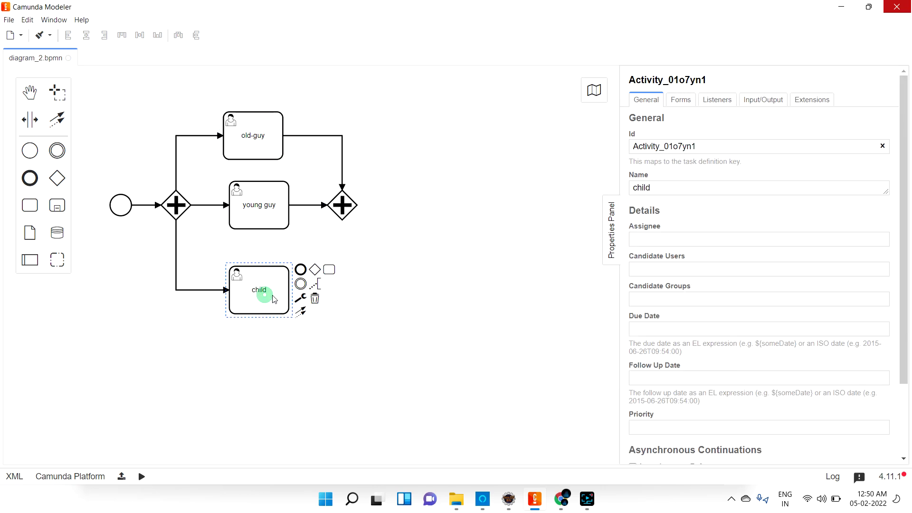
click(302, 309)
click(341, 216)
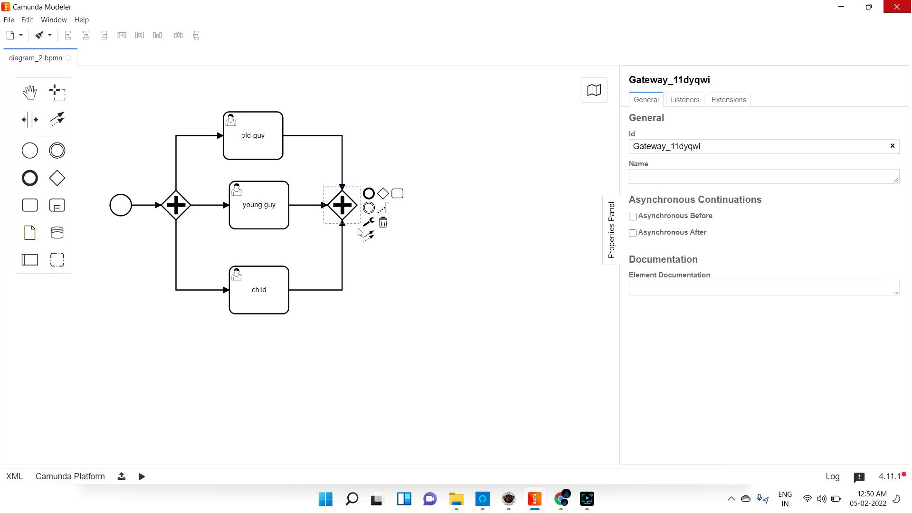
click(370, 194)
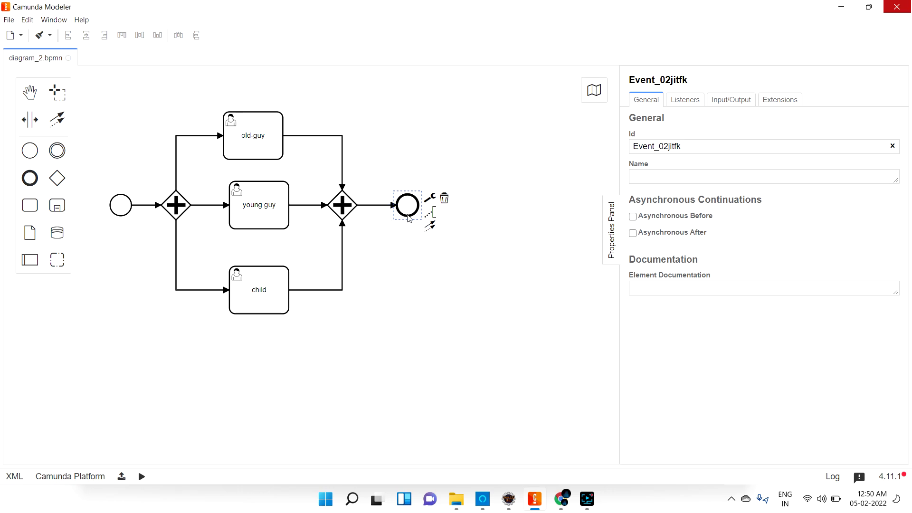
click(409, 251)
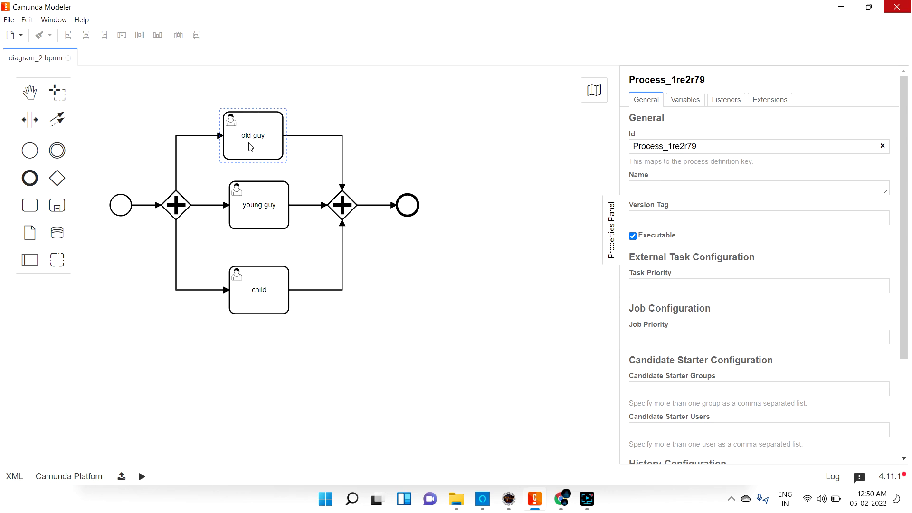
Set the process Id and Name to parallel-gateway in the Properties Panel
click(346, 359)
click(714, 152)
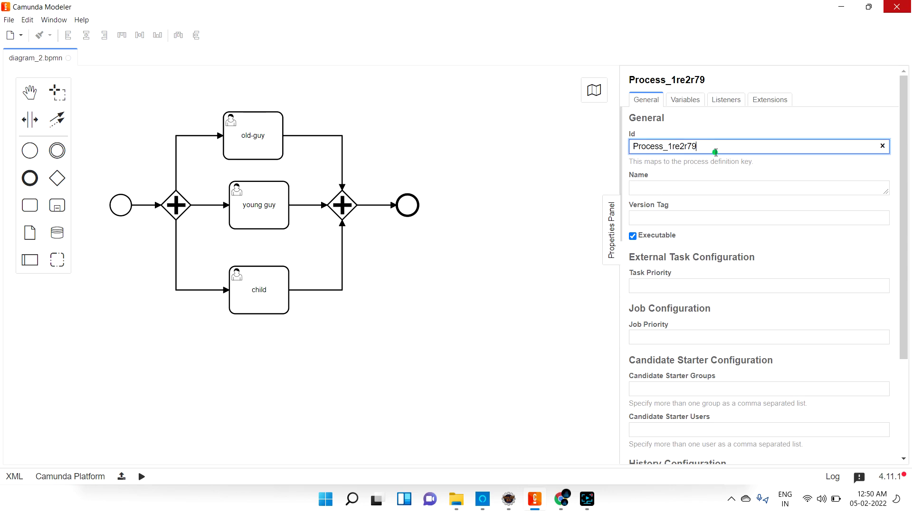
double_click(714, 152)
text(para)
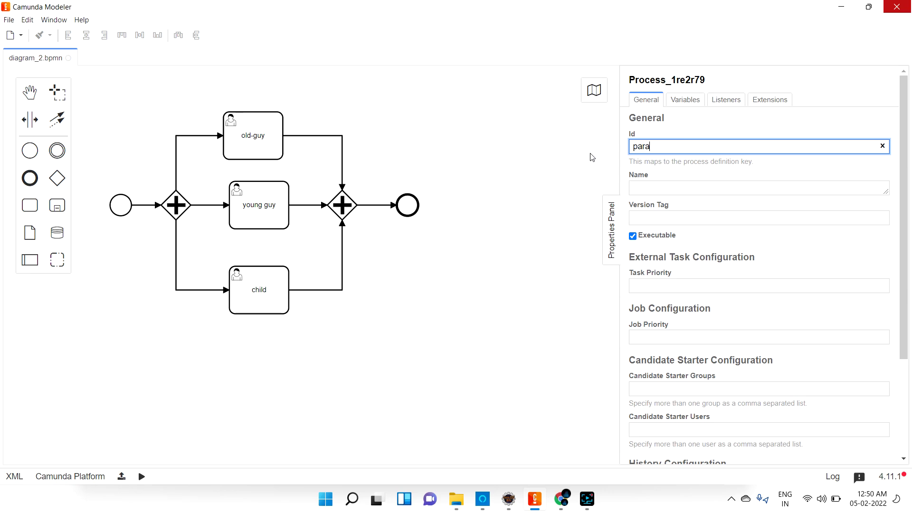
text(llel-gatewa)
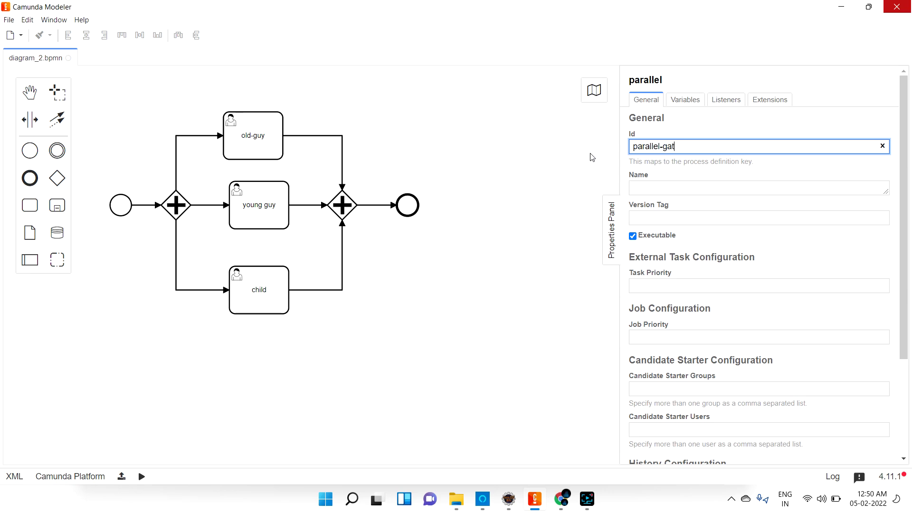
text(y)
key(ctrl+a)
key(ctrl+c)
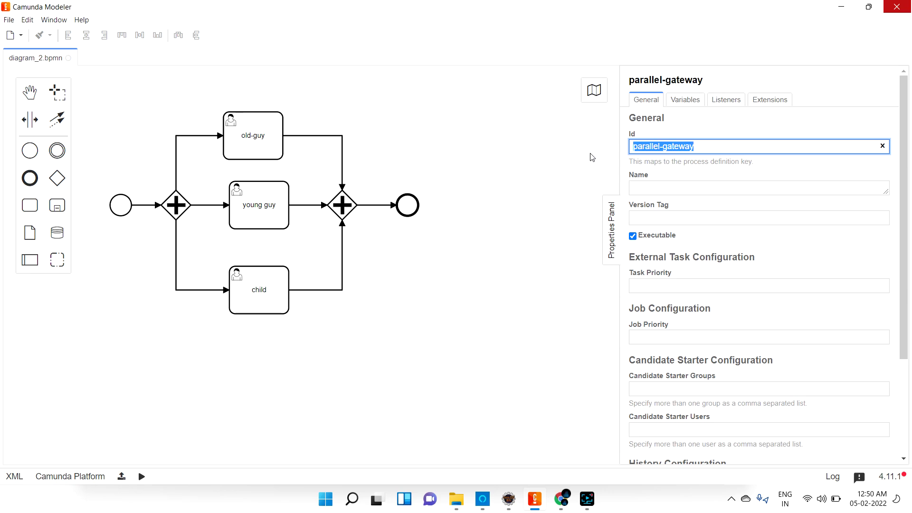
click(677, 187)
key(ctrl+v)
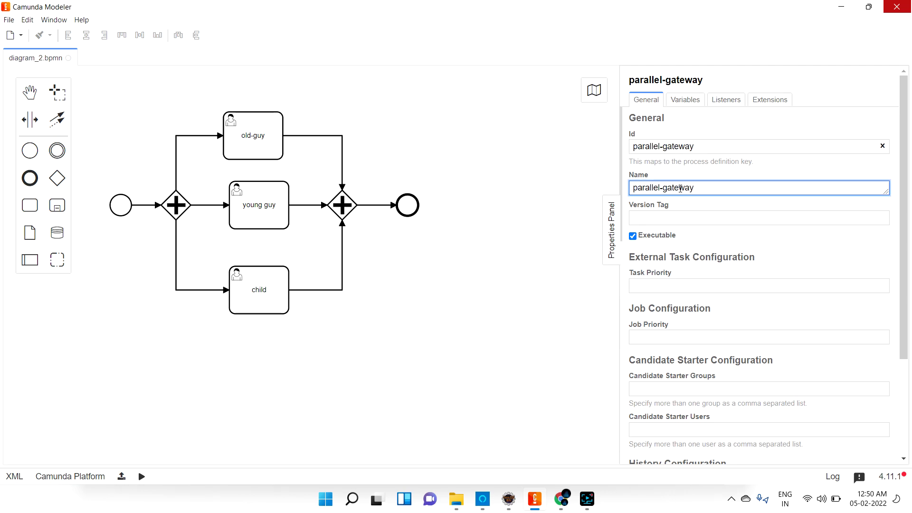
Save the diagram as parallel-gateway.bpmn
key(ctrl+s)
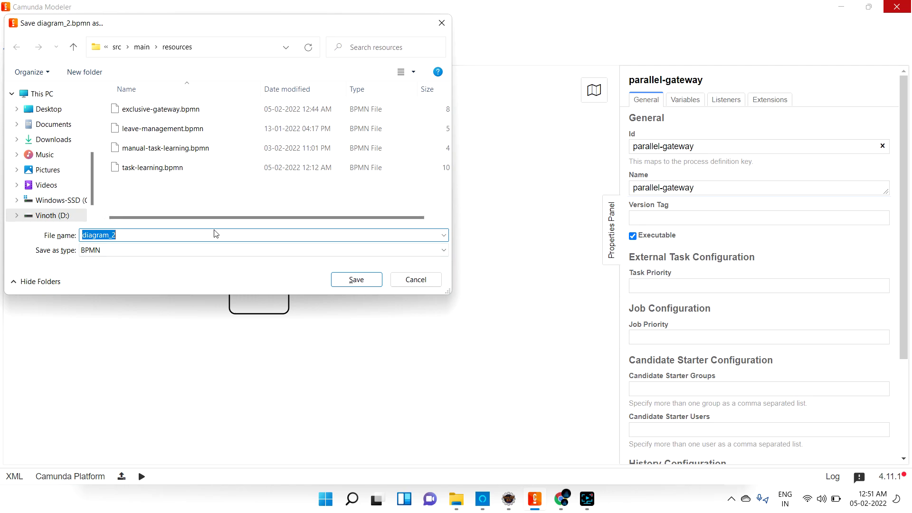
key(ctrl+v)
click(355, 284)
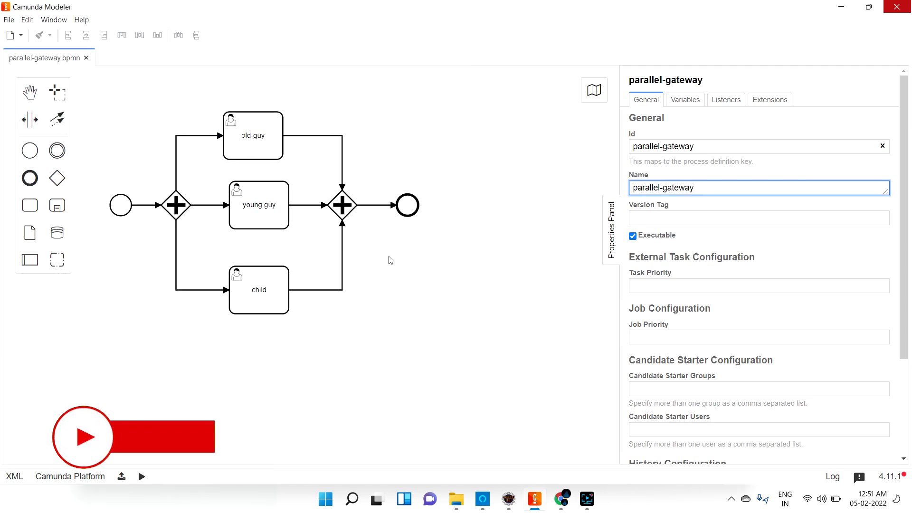
Review the old-guy task's Forms and General settings in the Properties Panel
click(263, 136)
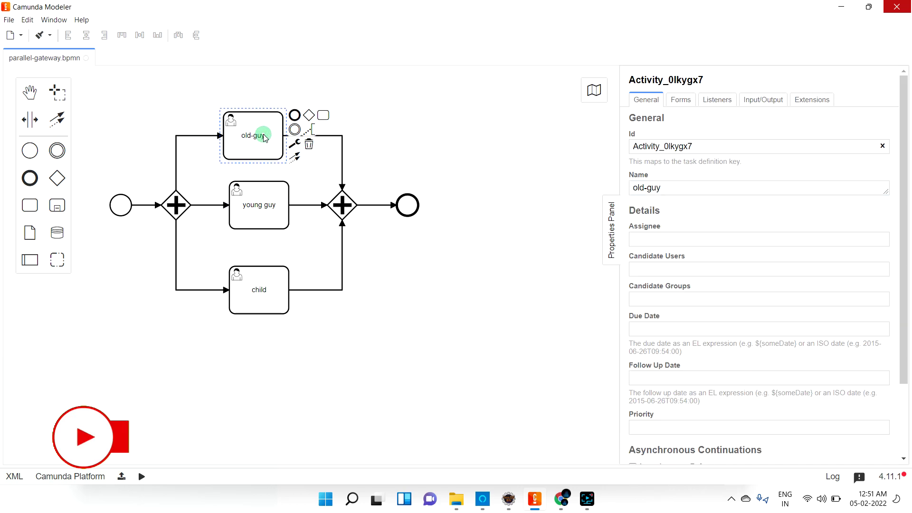
click(679, 101)
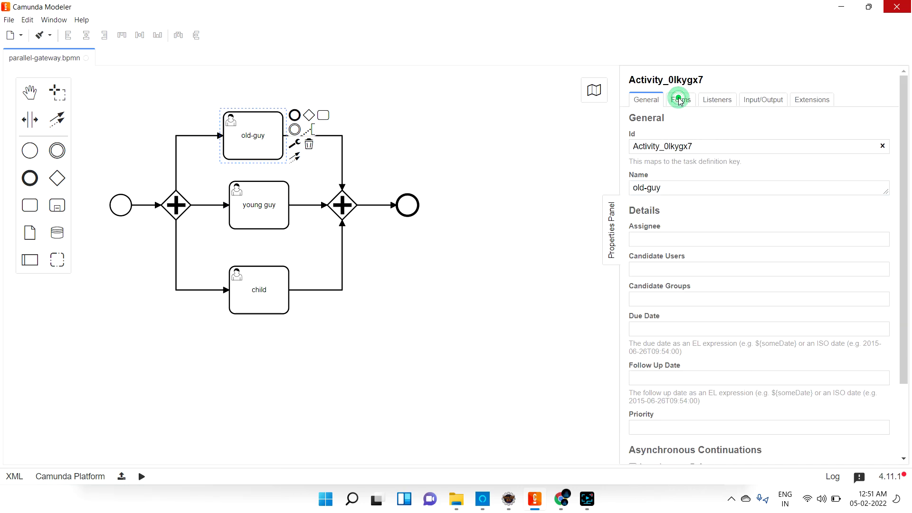
click(646, 99)
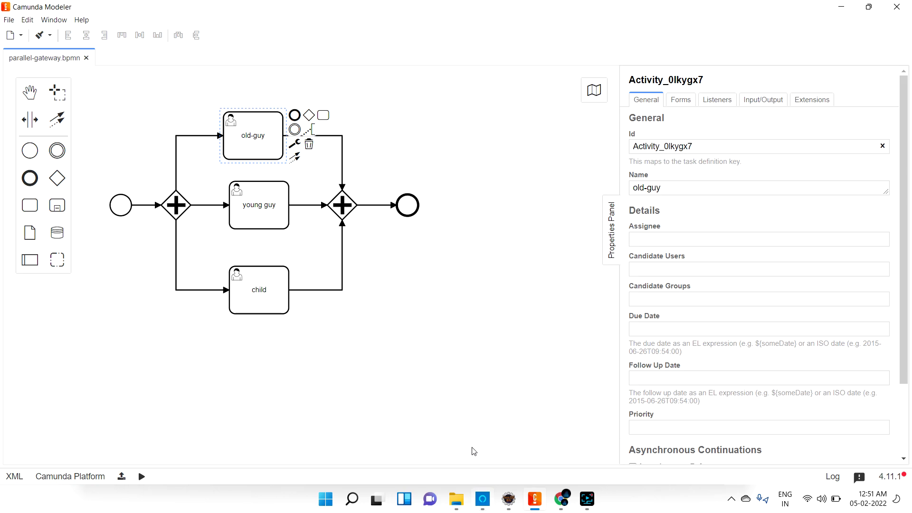
click(471, 426)
Stop the running app in Eclipse and confirm parallel-gateway.bpmn sits in src/main/resources
click(509, 499)
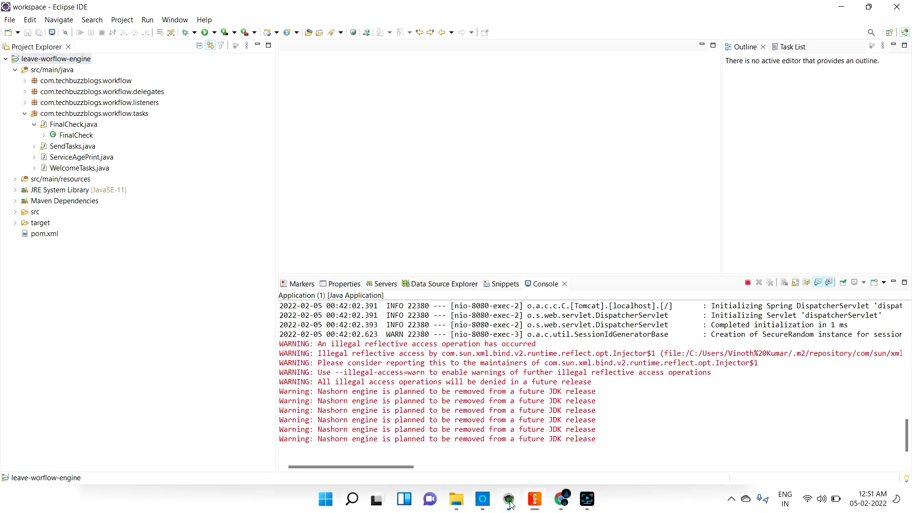
click(749, 283)
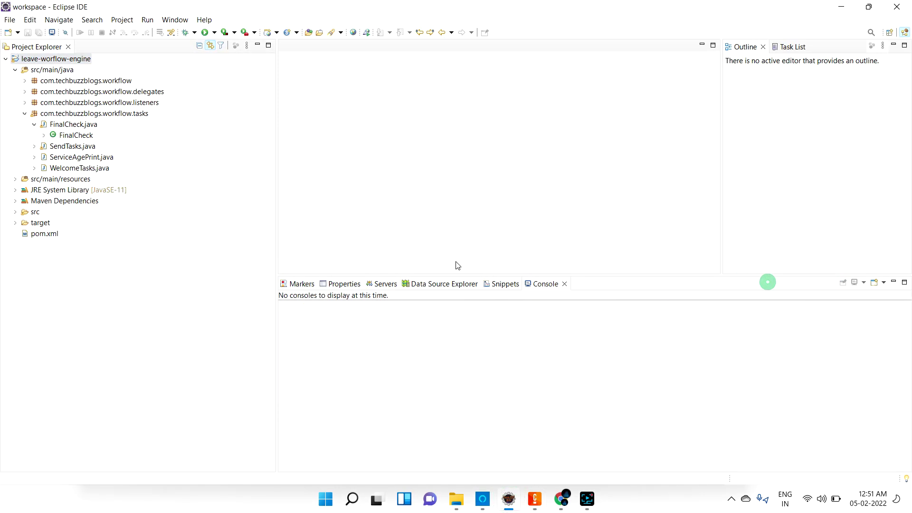
click(16, 180)
click(50, 59)
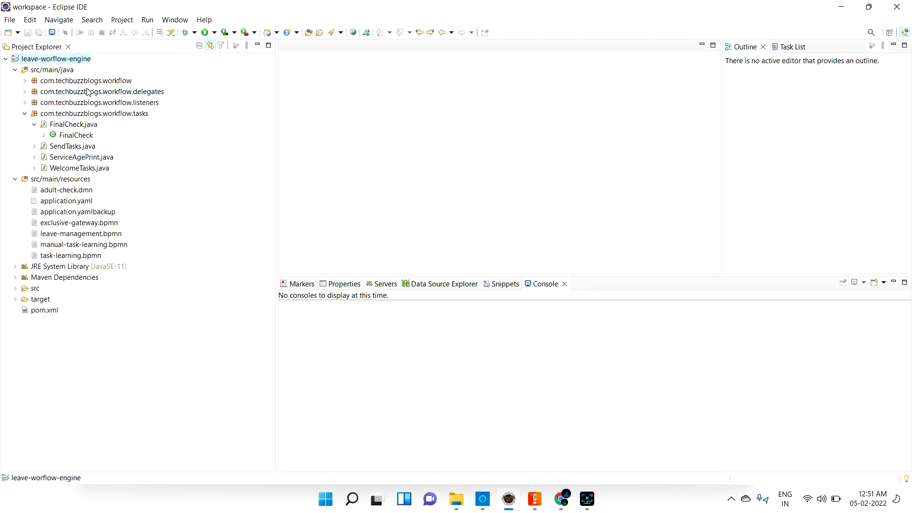
click(77, 256)
click(15, 180)
click(50, 58)
Relaunch Application (1), reload localhost:8080 in Chrome and clear the Eclipse console
click(214, 33)
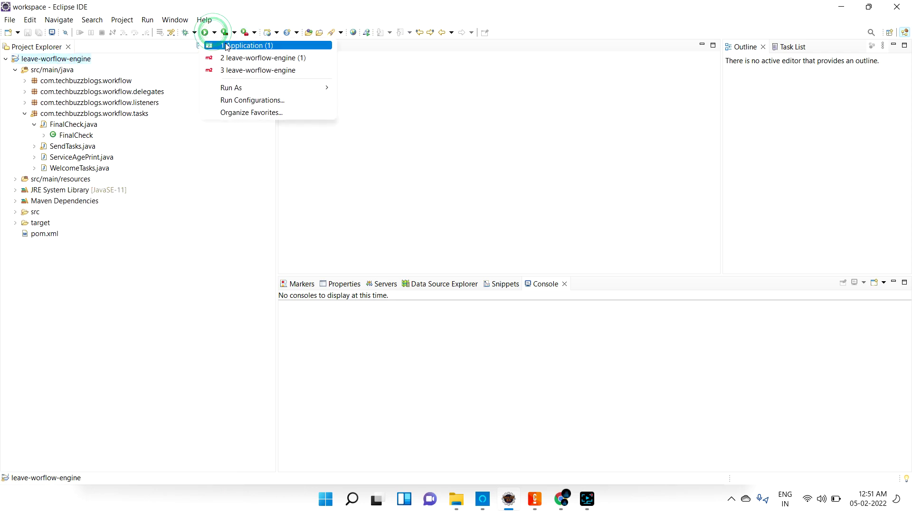
click(235, 44)
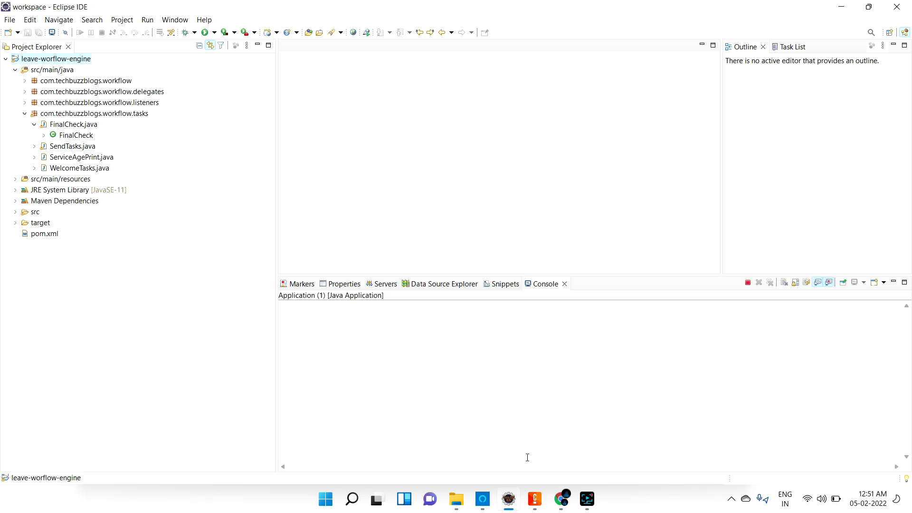
click(561, 499)
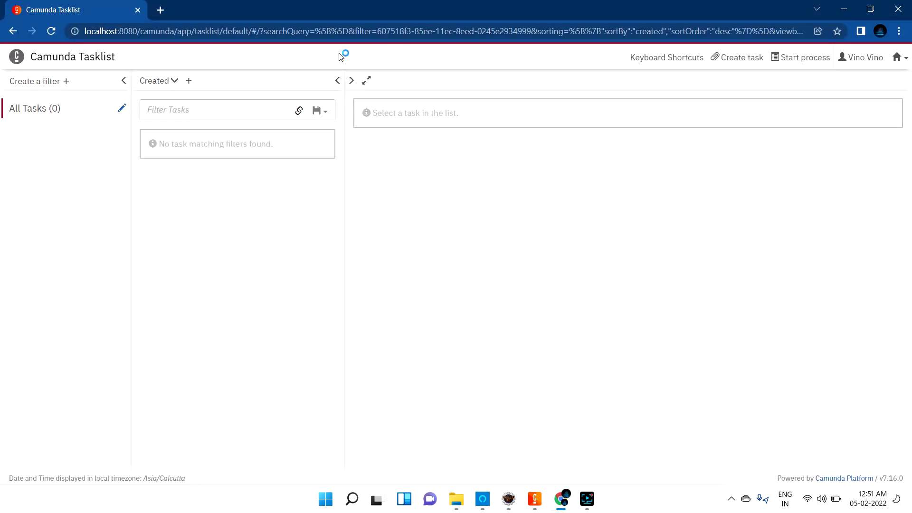
click(324, 33)
text(local)
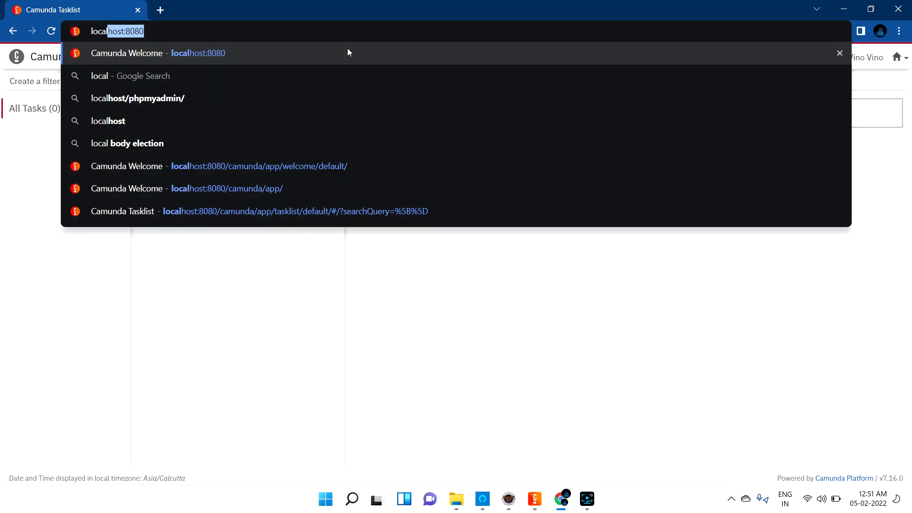
text(host:8080)
key(Return)
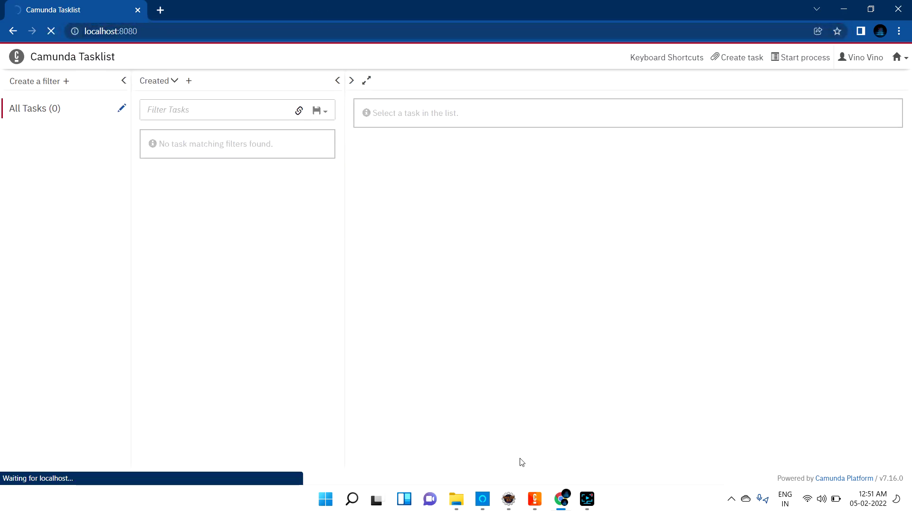
click(506, 507)
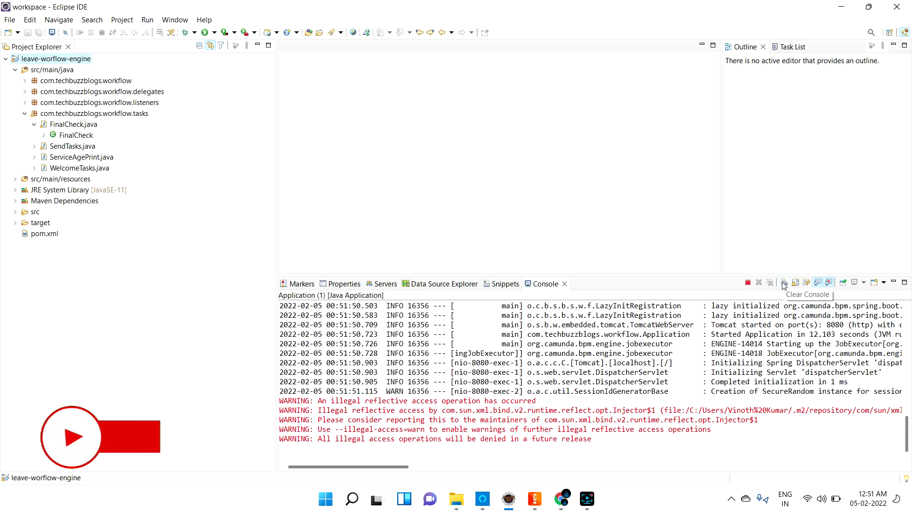
click(783, 283)
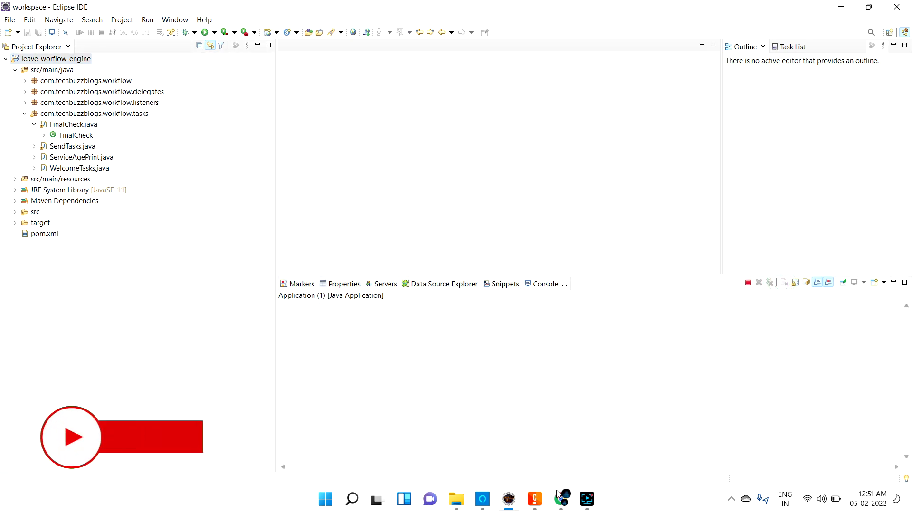
Log in to Camunda, save the telemetry settings and enter Tasklist
click(361, 243)
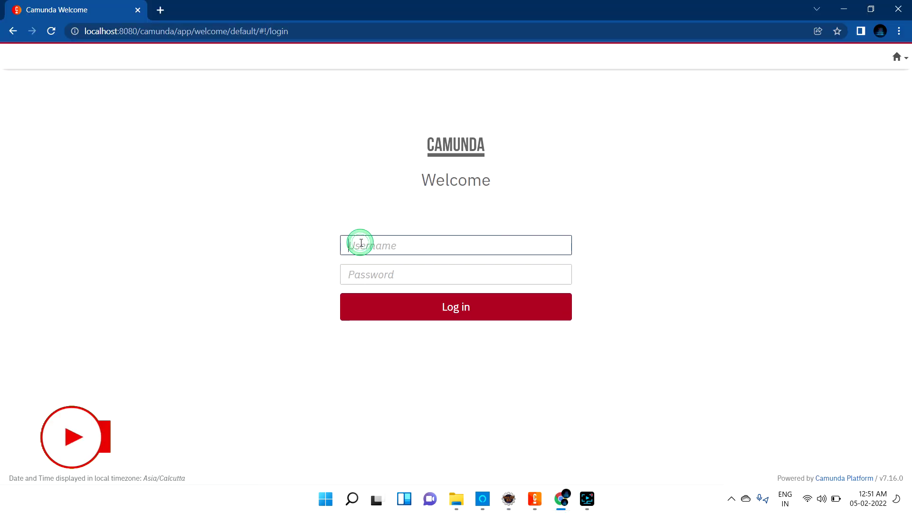
key(Tab)
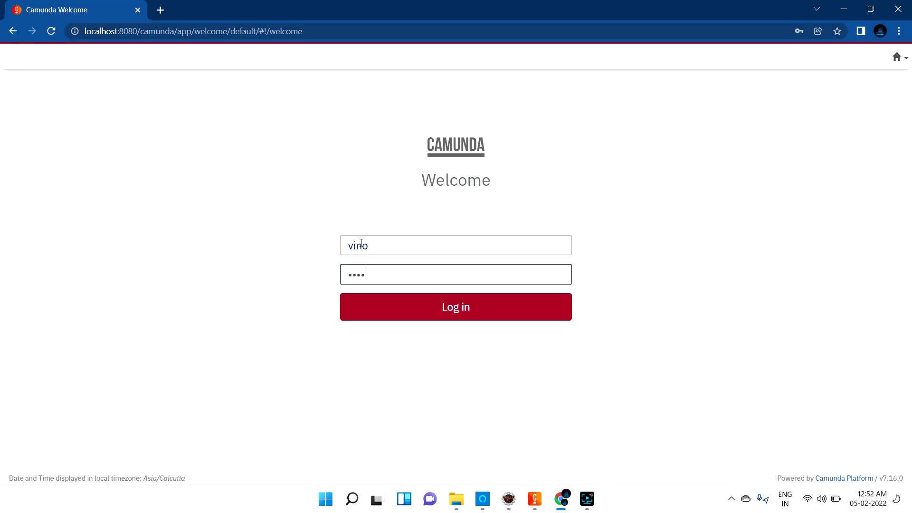
key(Return)
click(557, 200)
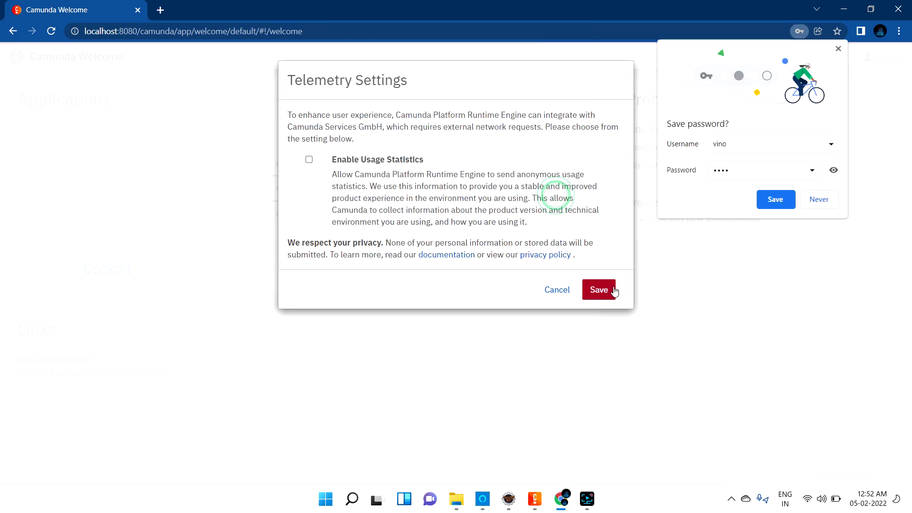
click(598, 290)
click(597, 148)
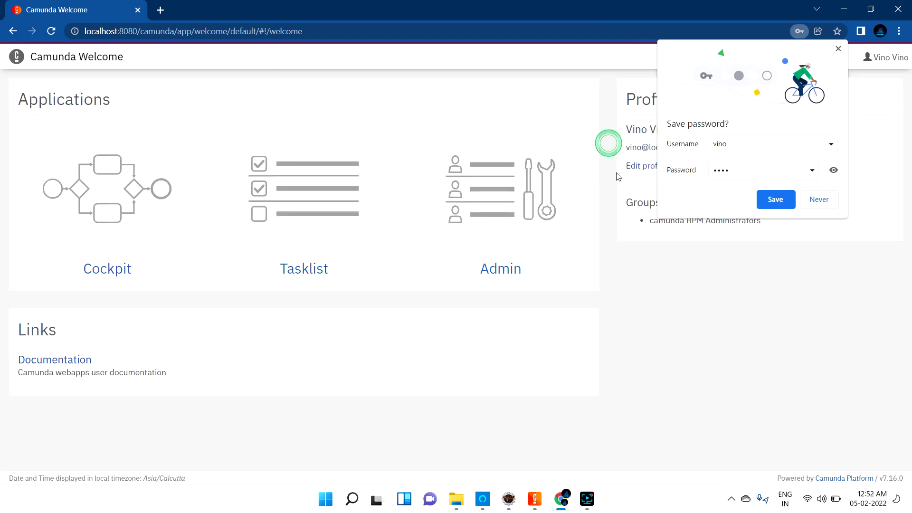
click(818, 199)
click(303, 269)
Start a parallel-gateway instance and list child, young guy and old-guy under an All Tasks filter
click(787, 60)
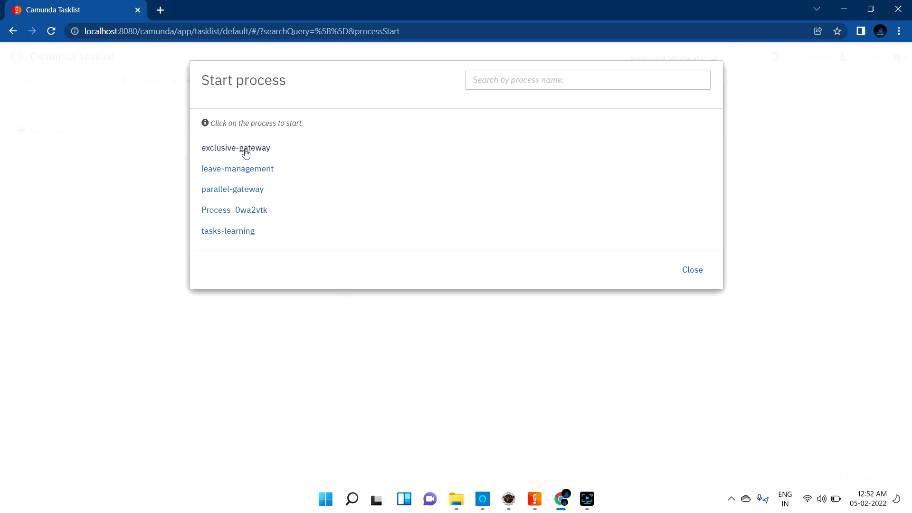
click(236, 192)
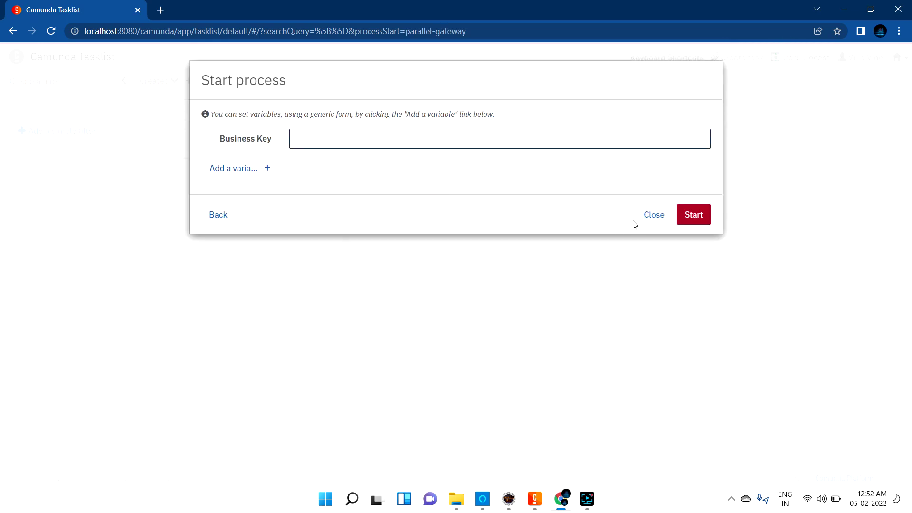
click(689, 216)
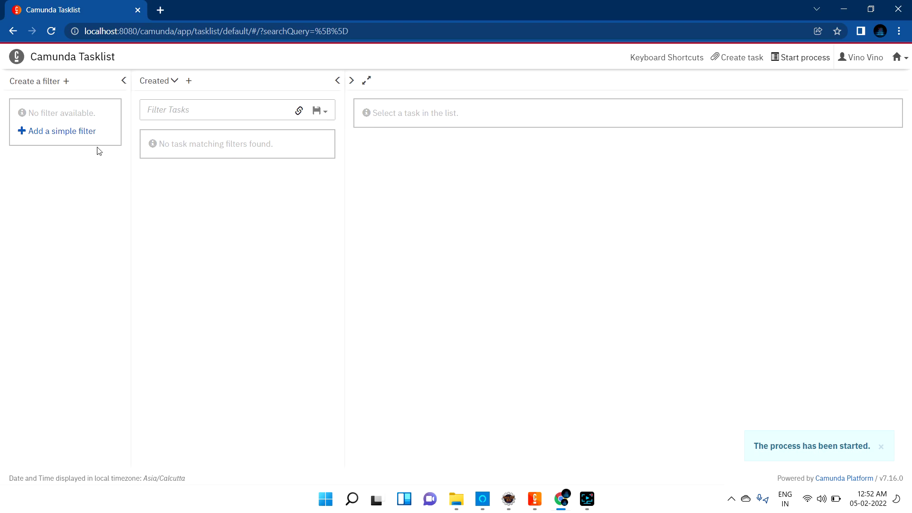
click(64, 136)
click(38, 112)
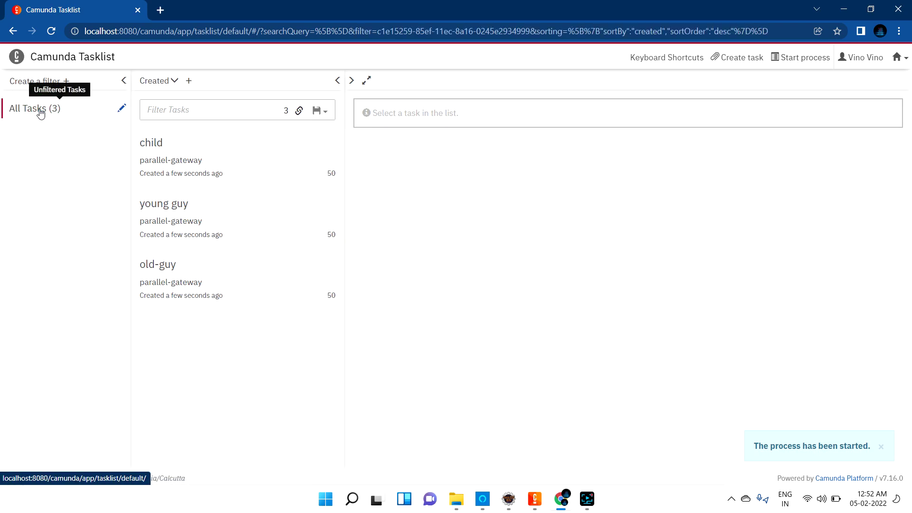
Check the Diagram of the child, young guy and old-guy tasks, then launch Cockpit in a new tab
click(190, 160)
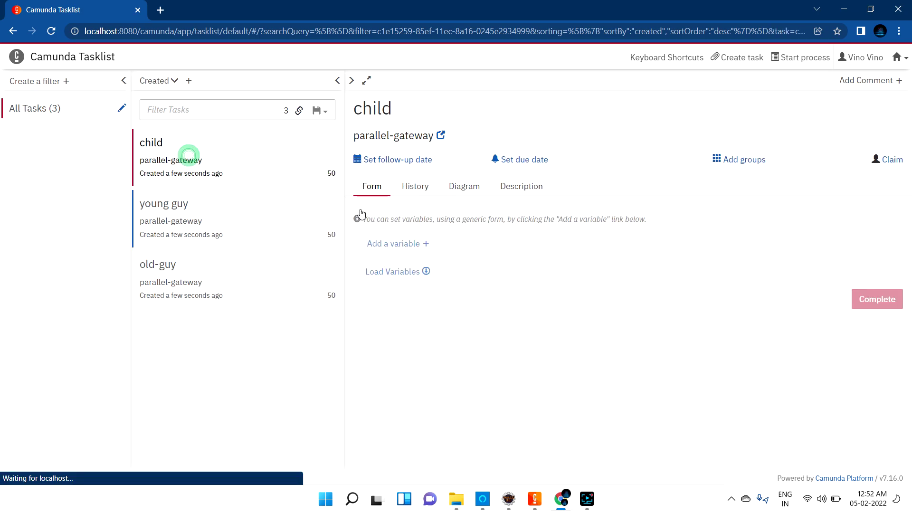
click(464, 185)
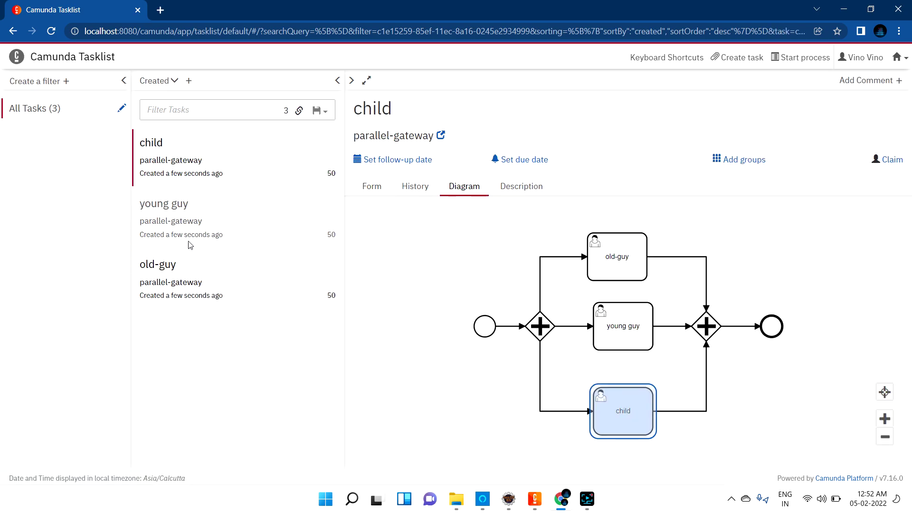
click(179, 224)
click(156, 288)
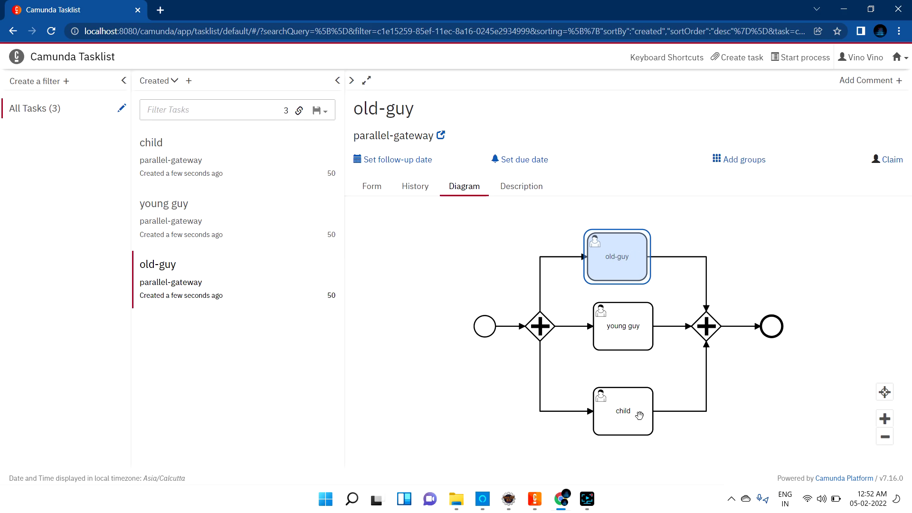
click(201, 164)
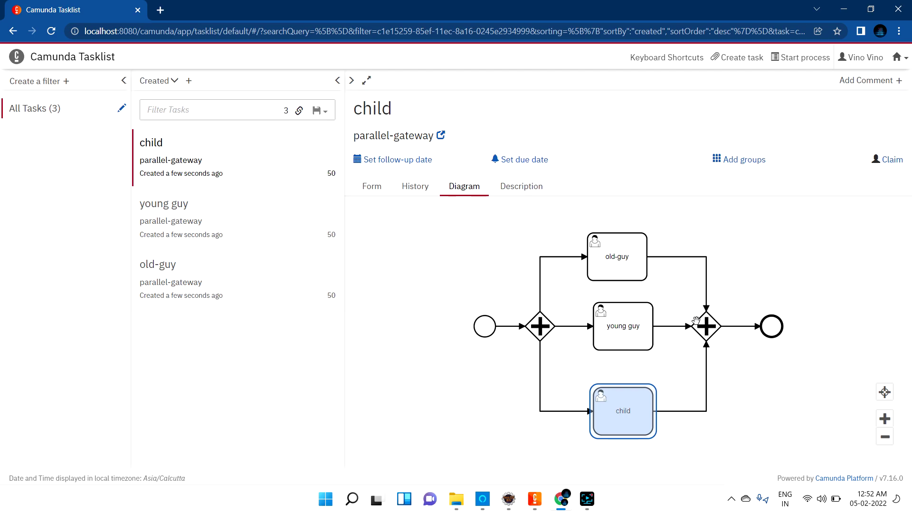
click(210, 162)
click(898, 61)
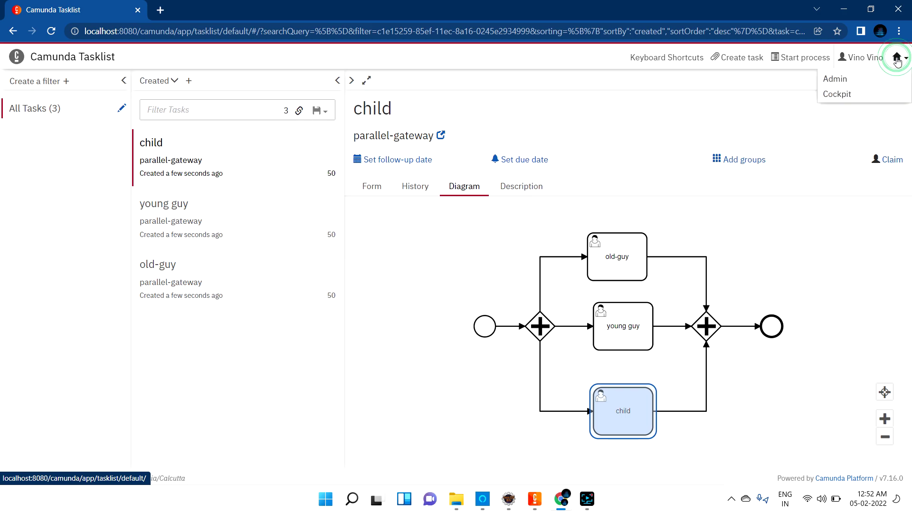
click(837, 95)
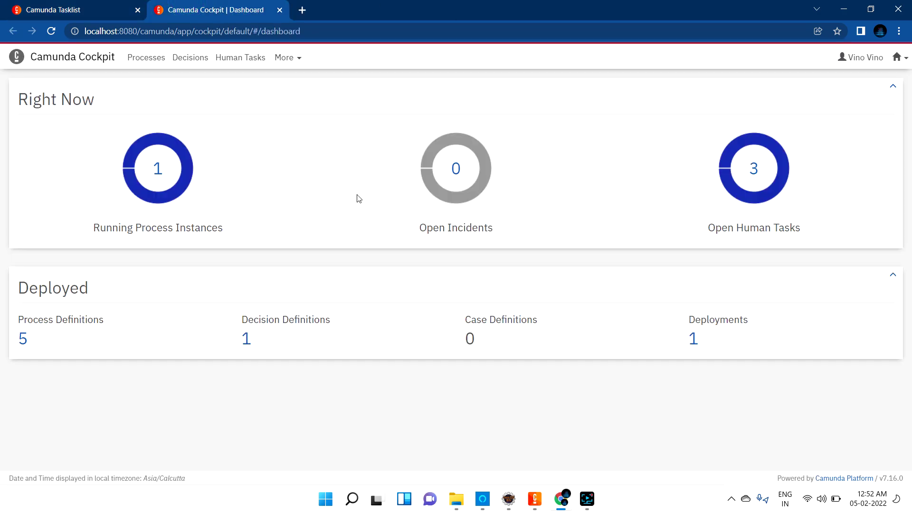
View the parallel-gateway runtime under Process Definitions, then return to the Tasklist tab
click(23, 338)
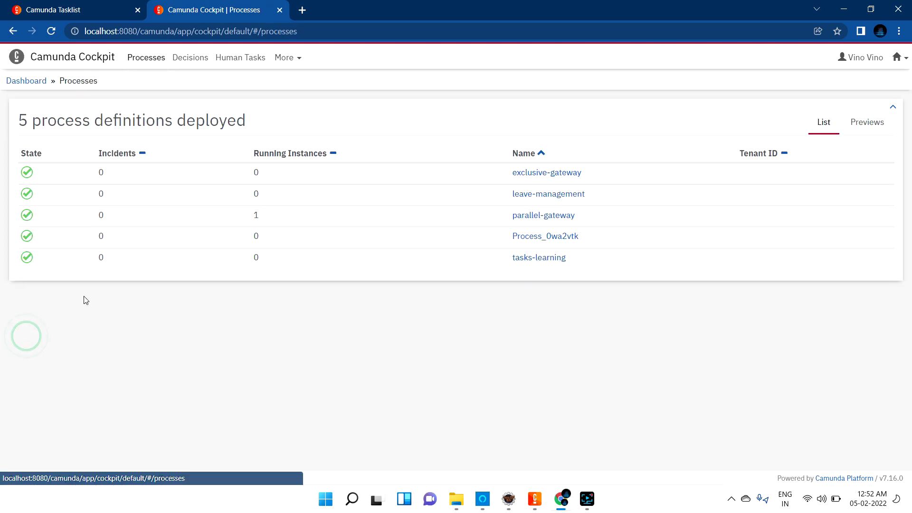
click(538, 220)
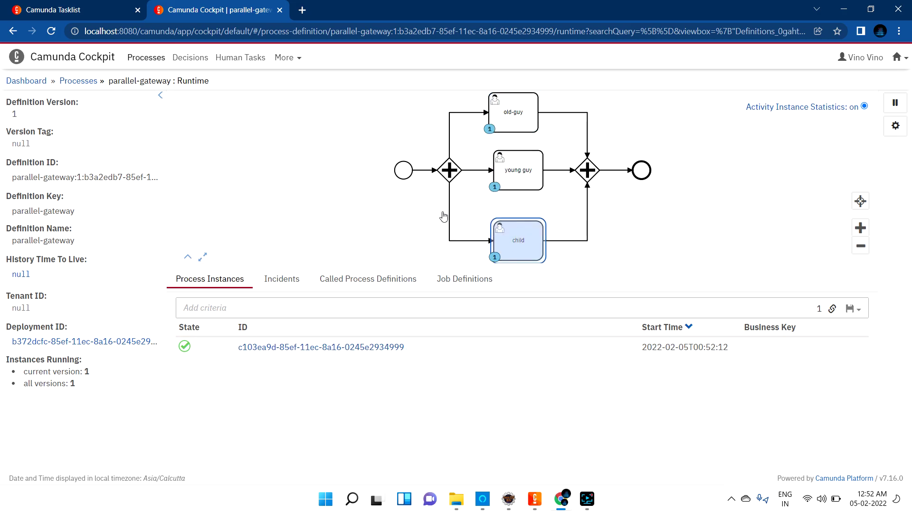
click(53, 9)
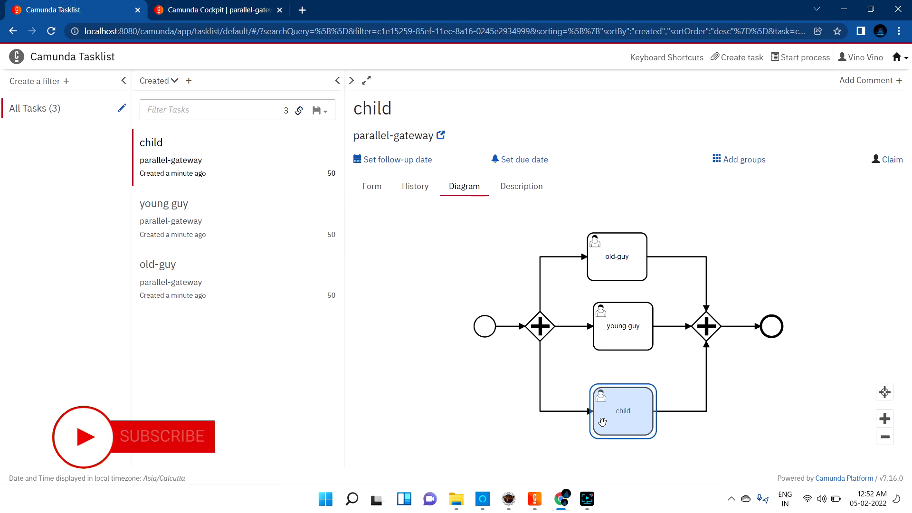
Claim and complete the child task in Tasklist, checking the instance in Cockpit
click(245, 173)
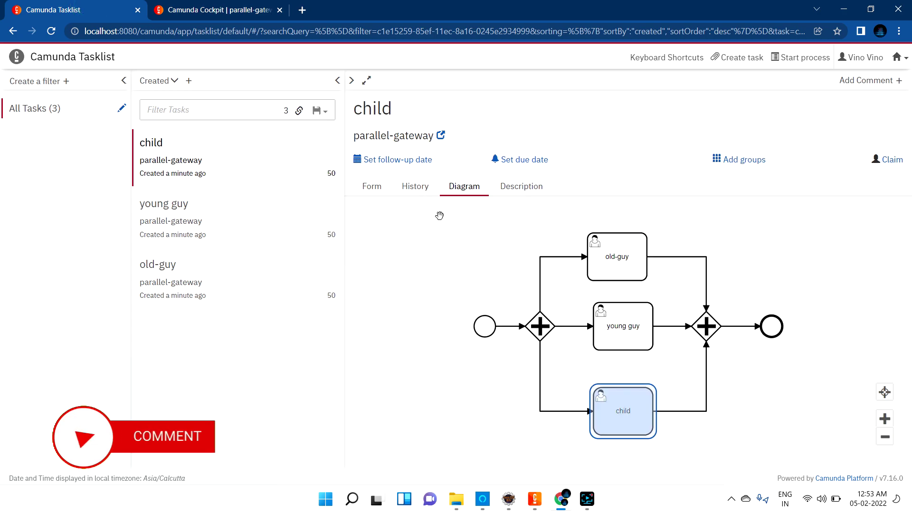
click(370, 188)
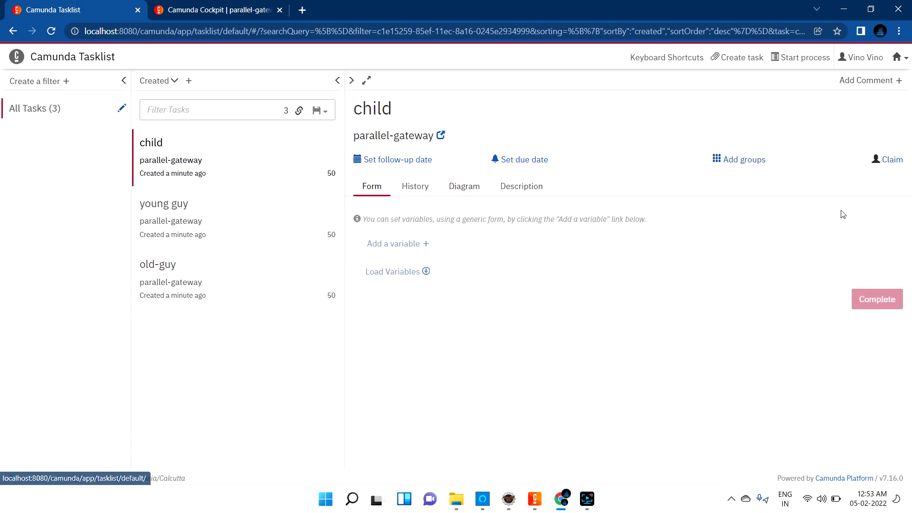
click(889, 159)
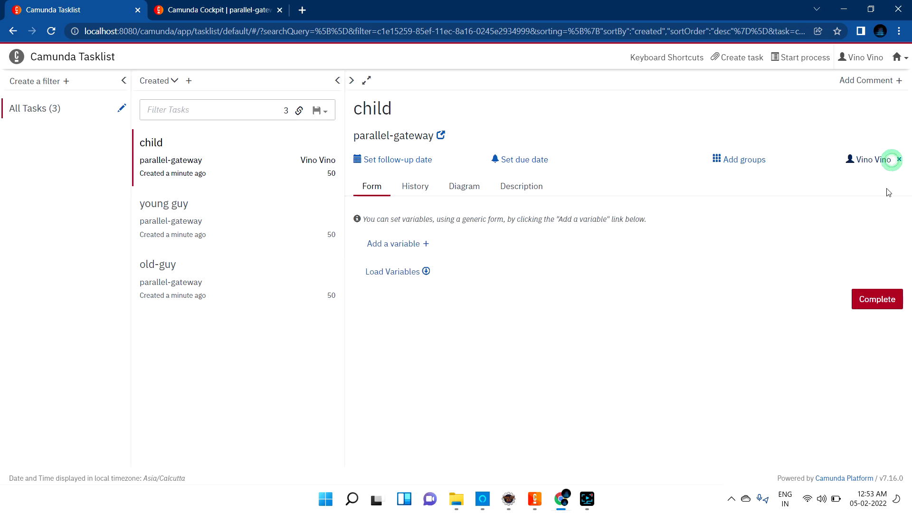
click(875, 298)
click(221, 11)
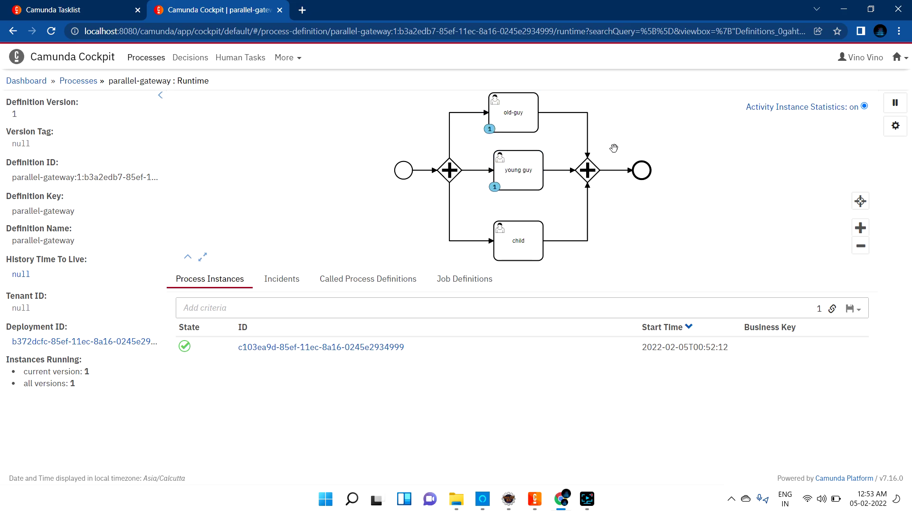
click(71, 11)
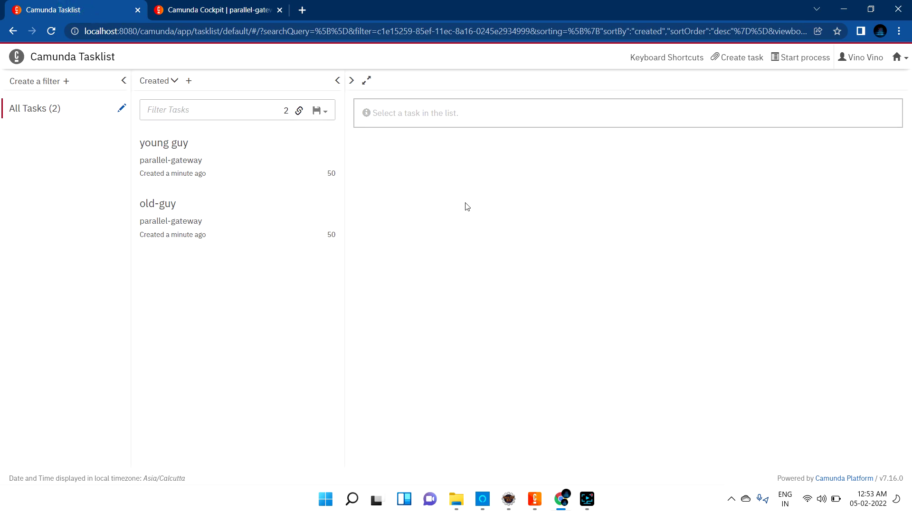
Claim and complete the young guy and old-guy tasks, leaving no tasks
click(218, 163)
click(891, 159)
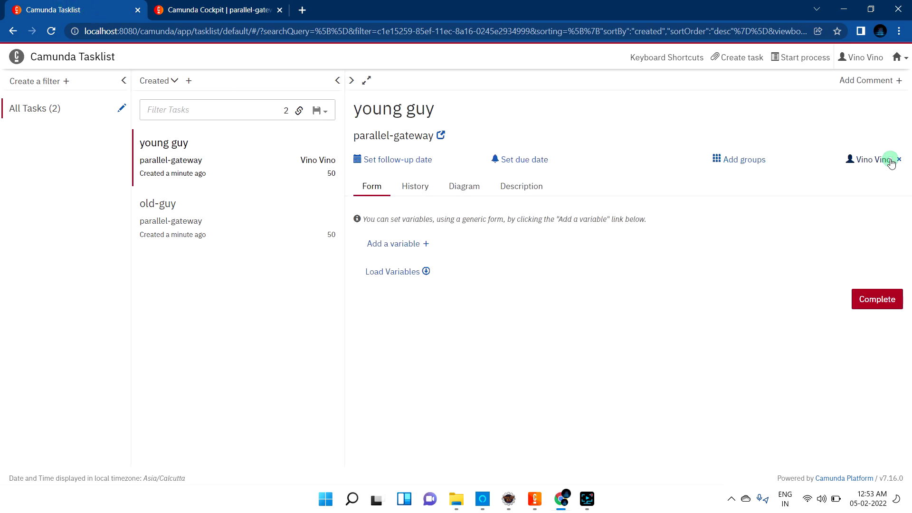
click(873, 295)
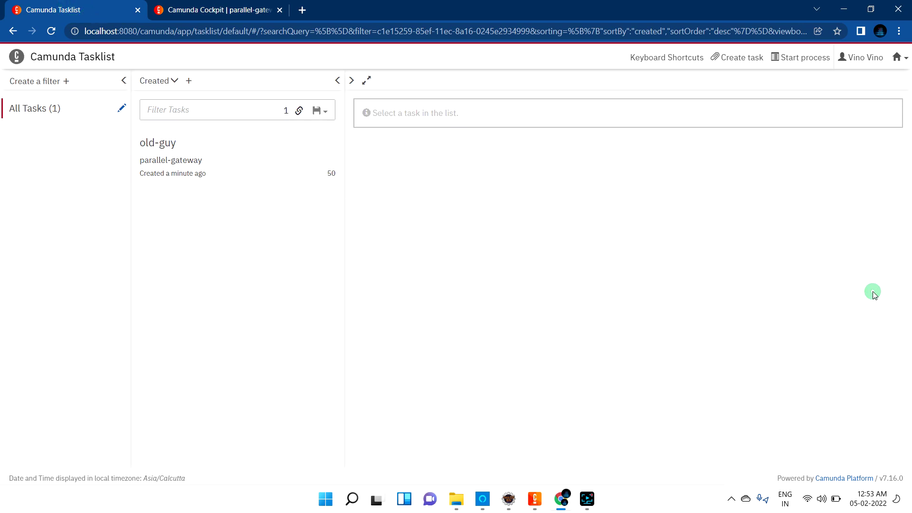
click(164, 157)
click(887, 160)
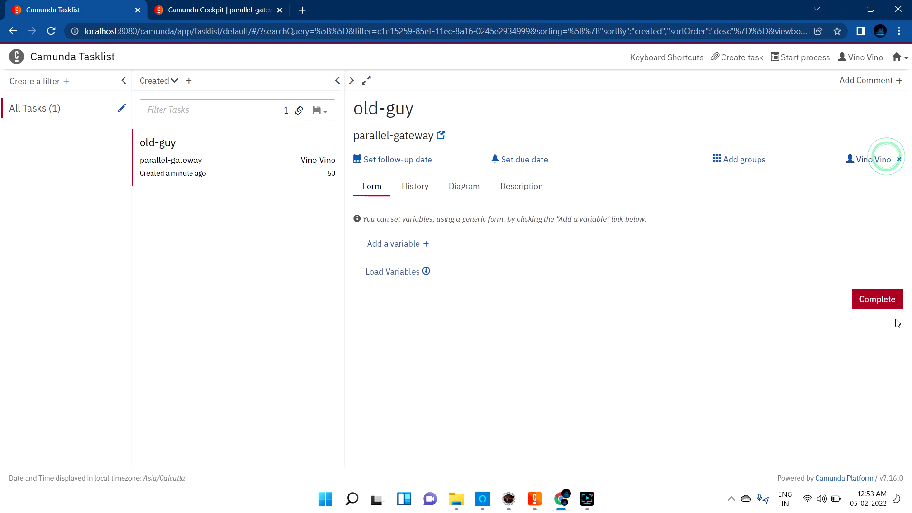
click(873, 300)
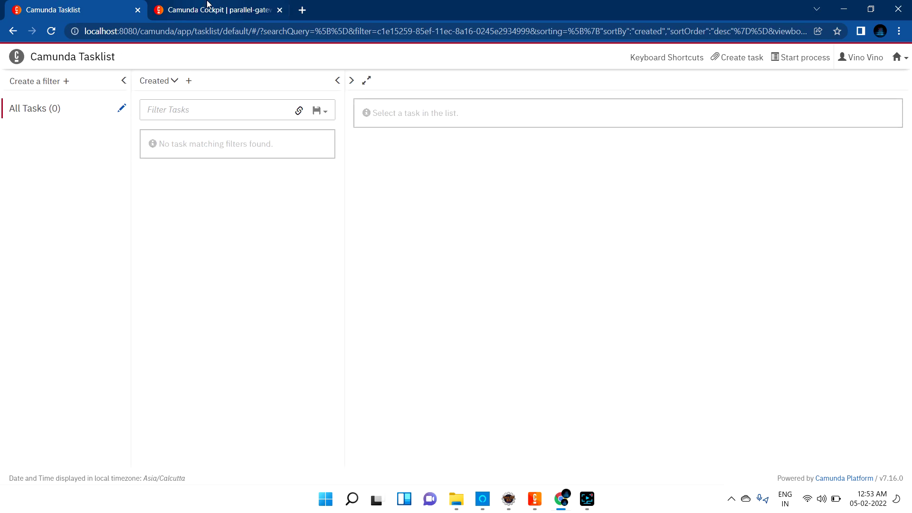
Refresh Cockpit to confirm no running parallel-gateway instances remain
click(208, 9)
click(52, 31)
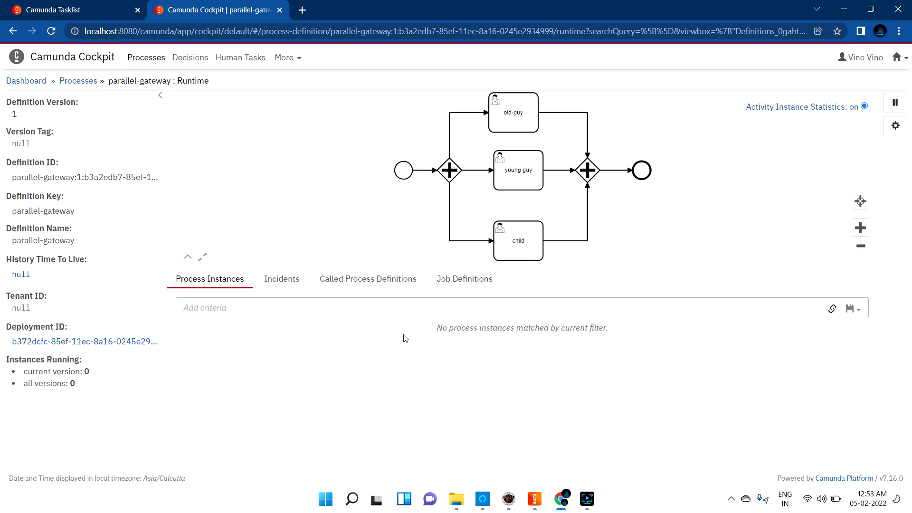
drag(404, 339, 683, 332)
click(519, 416)
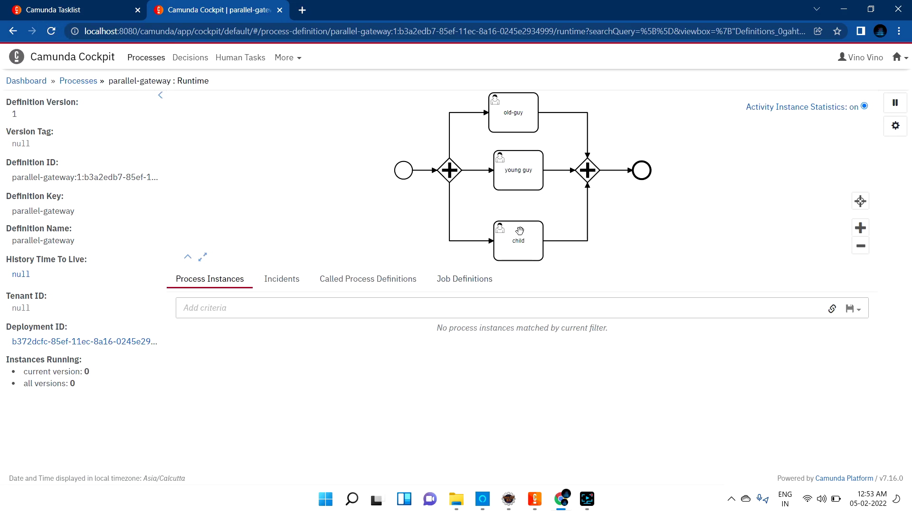